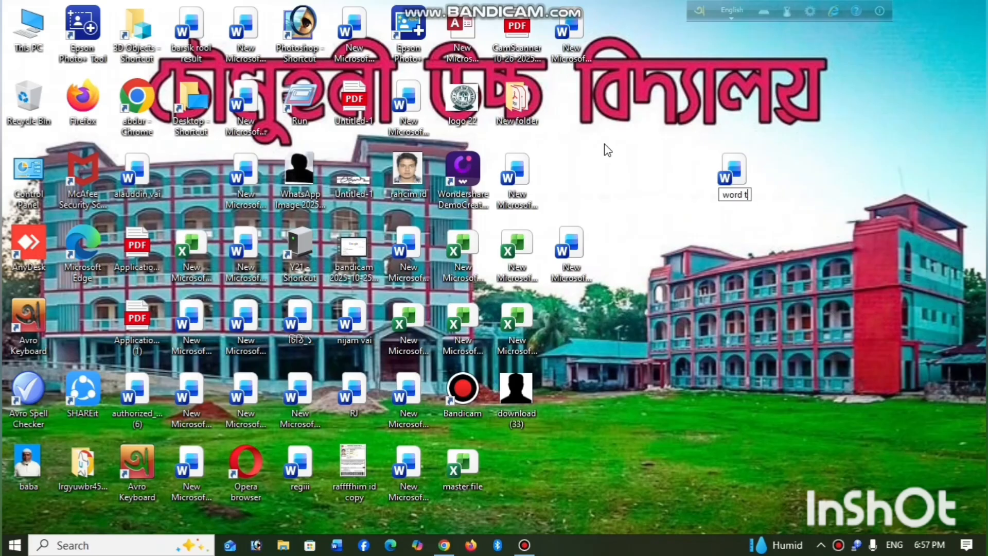
# Name the new Word document on the desktop "word tutorial".
pyautogui.press('BackSpace')
pyautogui.write('torila')
pyautogui.press('BackSpace')
pyautogui.press('BackSpace')
pyautogui.write('al')
pyautogui.press('Return')
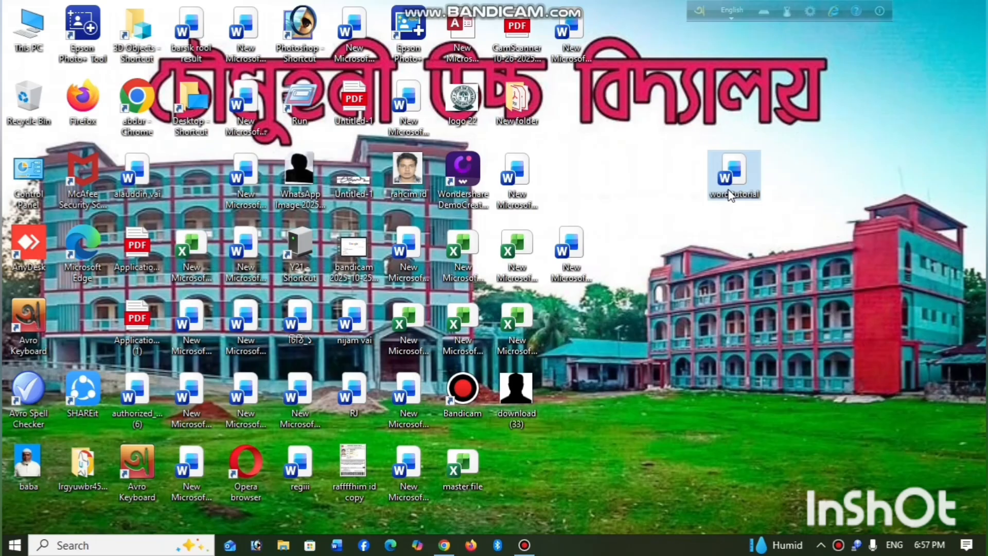
# Open the "word tutorial" document in Word and dismiss the Office Activation Wizard.
pyautogui.doubleClick(731, 195)
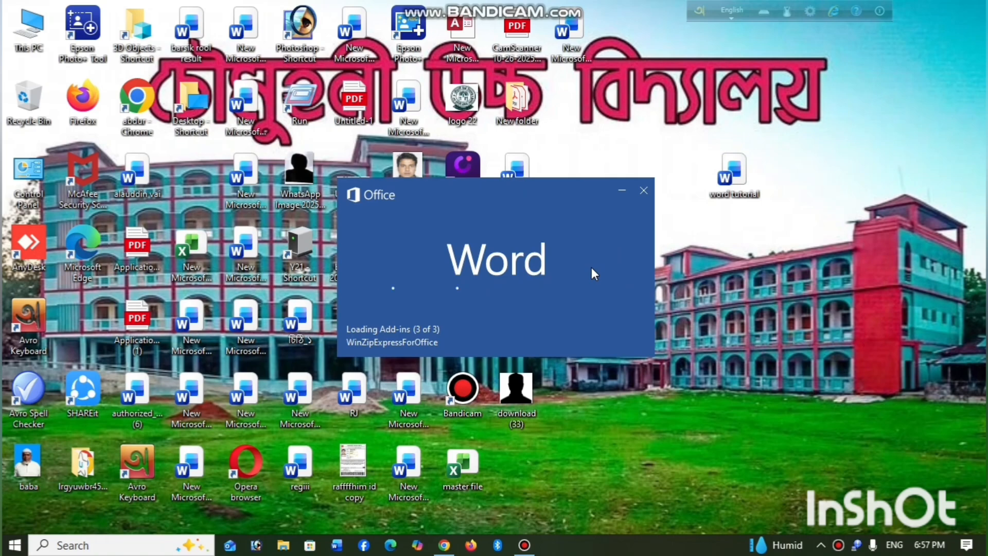
pyautogui.click(644, 191)
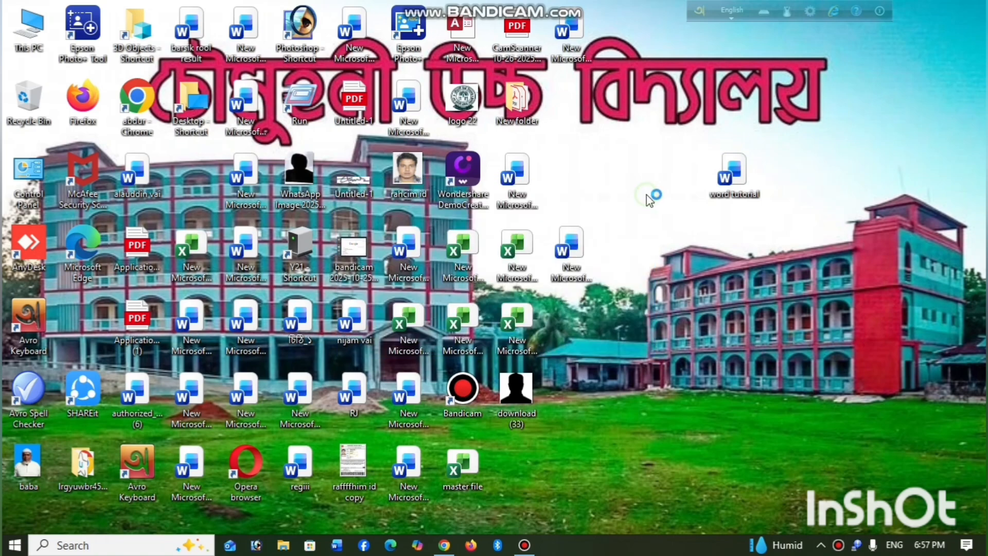
pyautogui.click(712, 179)
pyautogui.rightClick(715, 178)
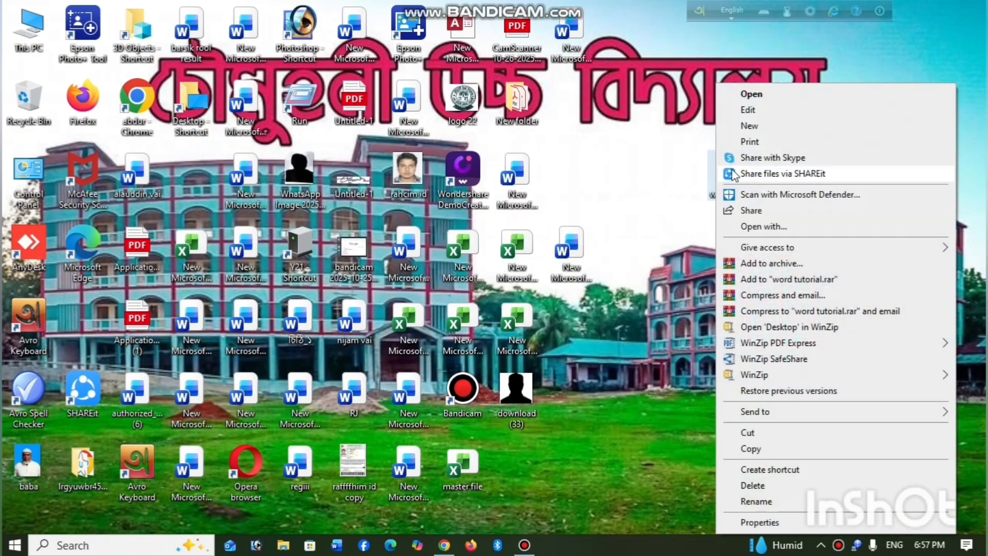
pyautogui.click(770, 95)
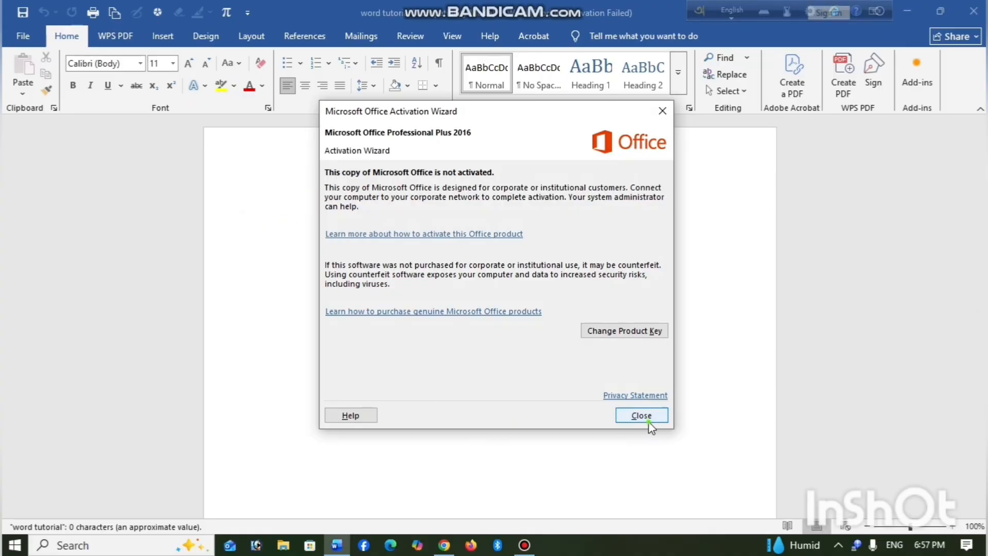
pyautogui.click(649, 422)
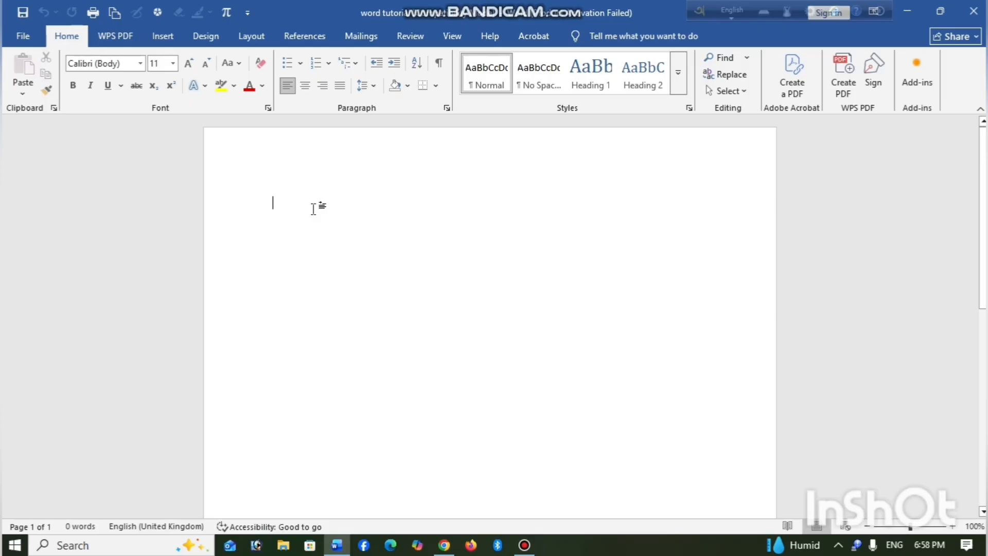
# Write "Amar deshoke ami valo basi" on the first line of the blank document.
pyautogui.write('amar ')
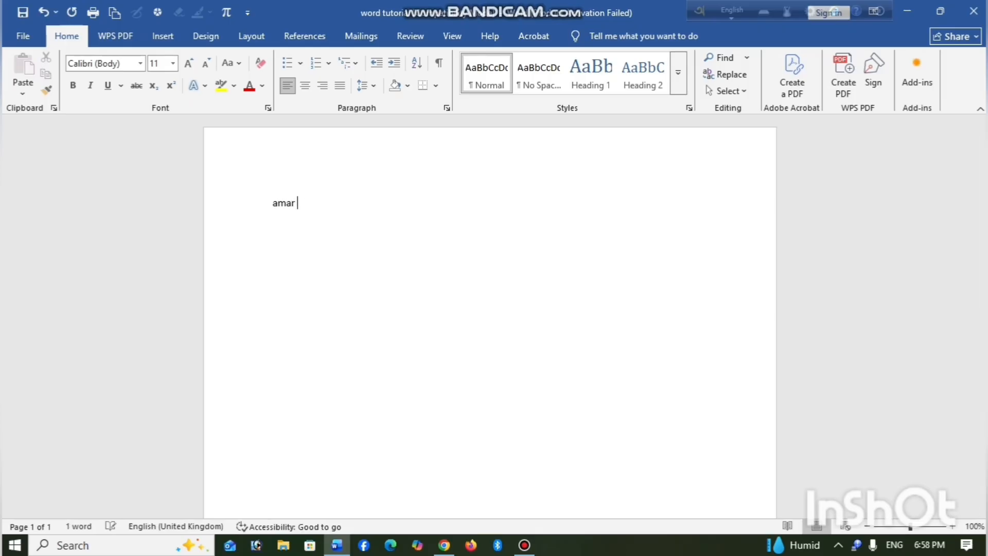
pyautogui.write('deshok')
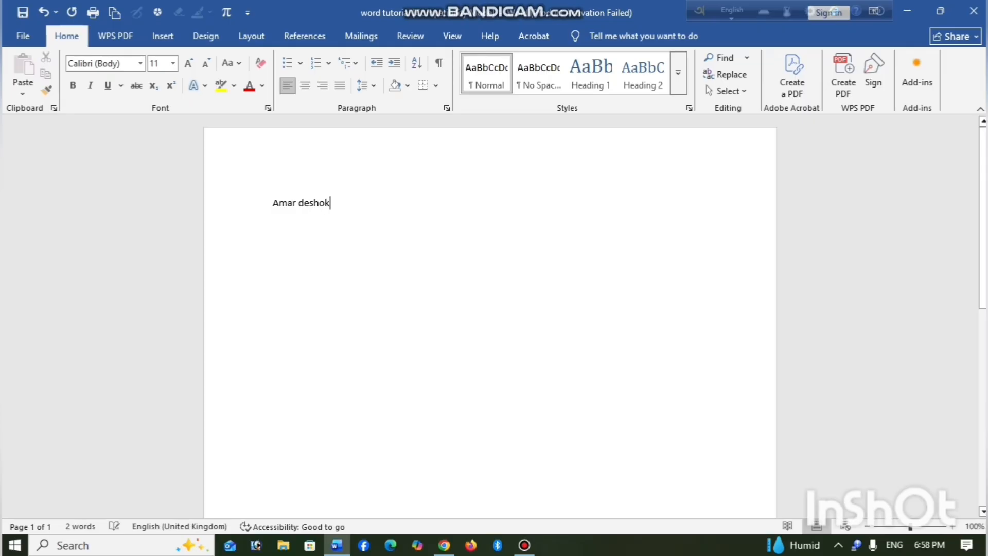
pyautogui.write('e ami')
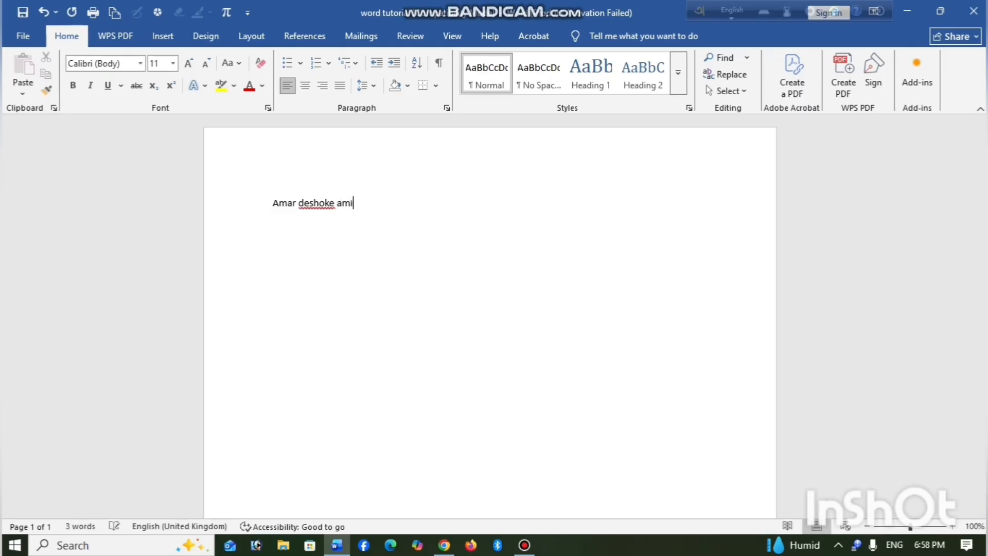
pyautogui.write(' b')
pyautogui.press('BackSpace')
pyautogui.write('valo basi')
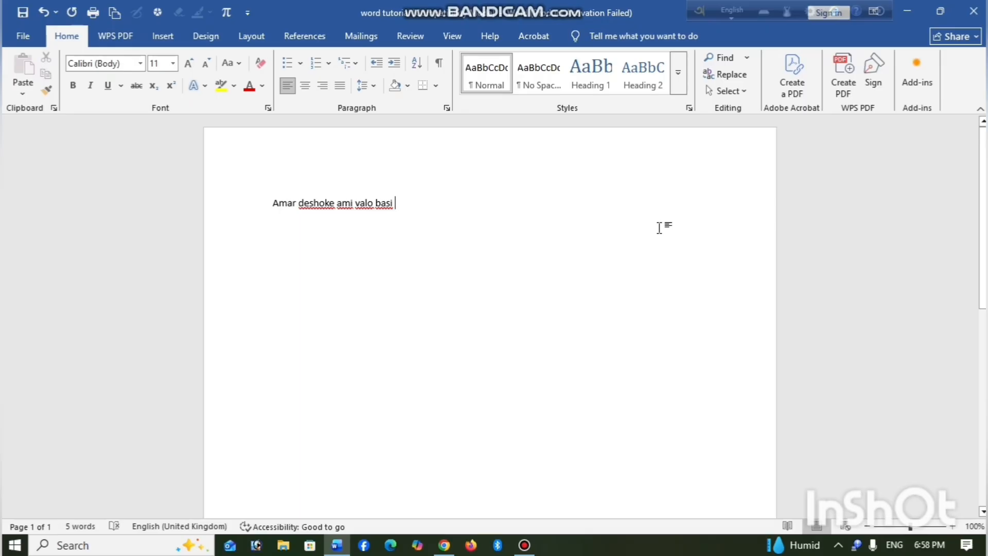
# Replace "valo basi" at the end of the line with the single word "valobasi".
pyautogui.press('BackSpace')
pyautogui.press('BackSpace')
pyautogui.press('BackSpace')
pyautogui.press('BackSpace')
pyautogui.press('BackSpace')
pyautogui.press('BackSpace')
pyautogui.press('BackSpace')
pyautogui.press('BackSpace')
pyautogui.press('BackSpace')
pyautogui.press('BackSpace')
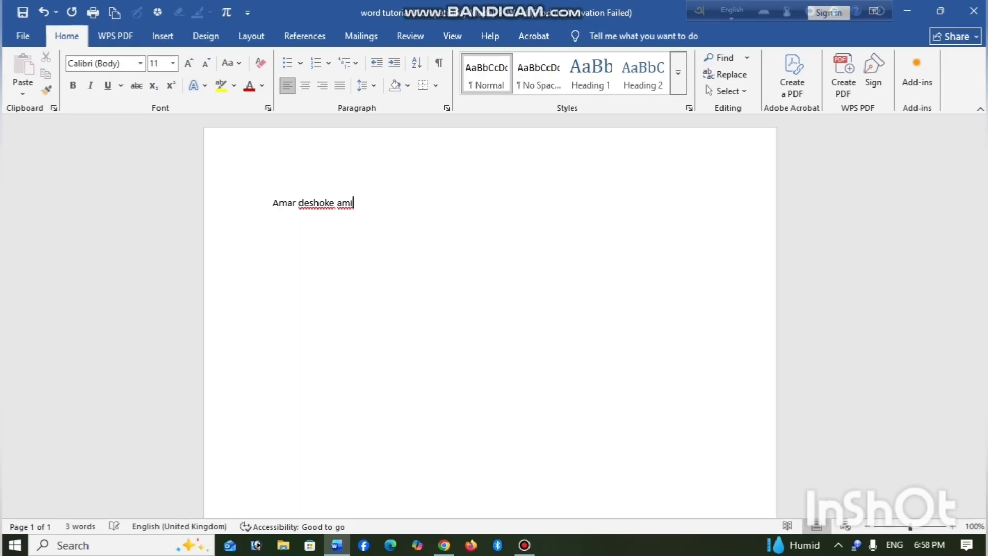
pyautogui.write('v')
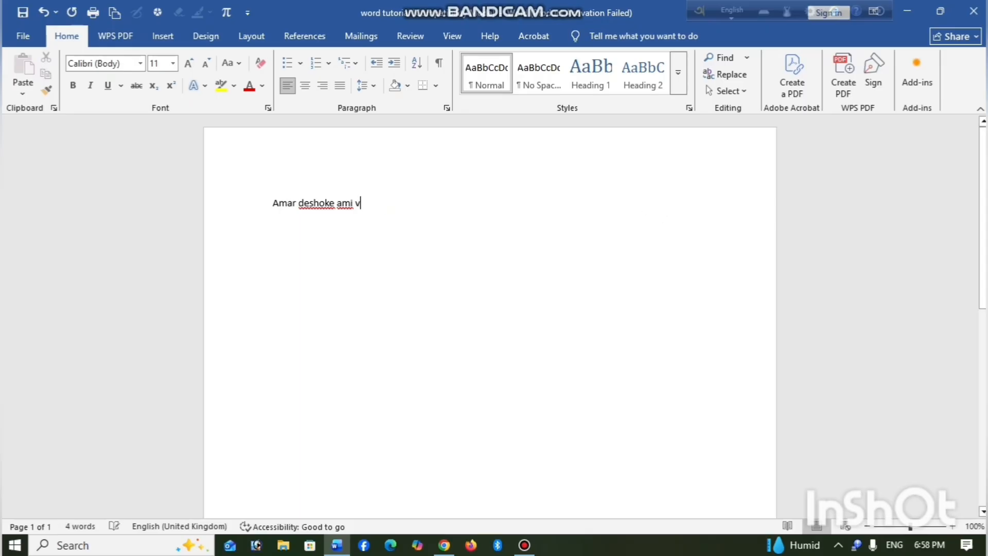
pyautogui.write('alcbasi ')
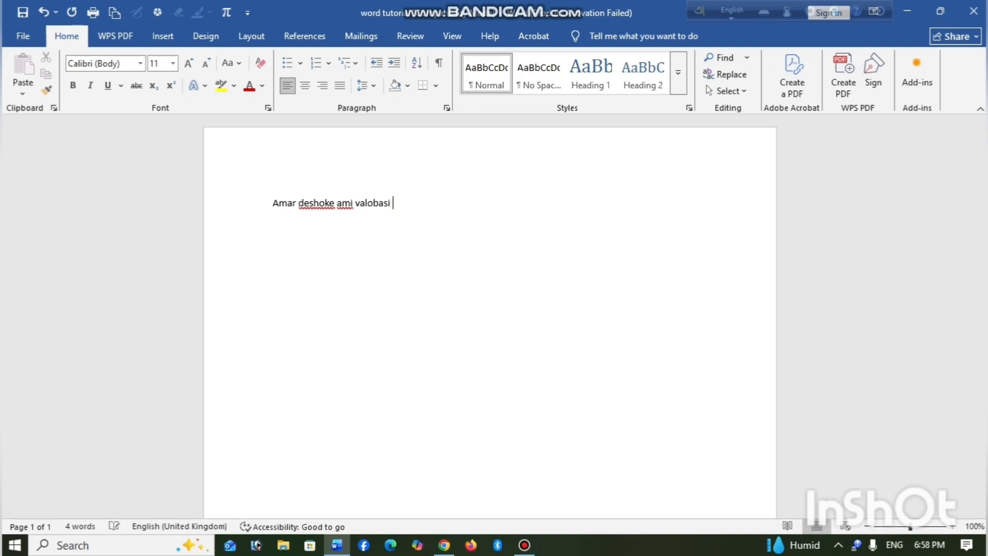
# Continue the first line with ".ami amar desher manush ke valobashi".
pyautogui.write('.ami amar desher')
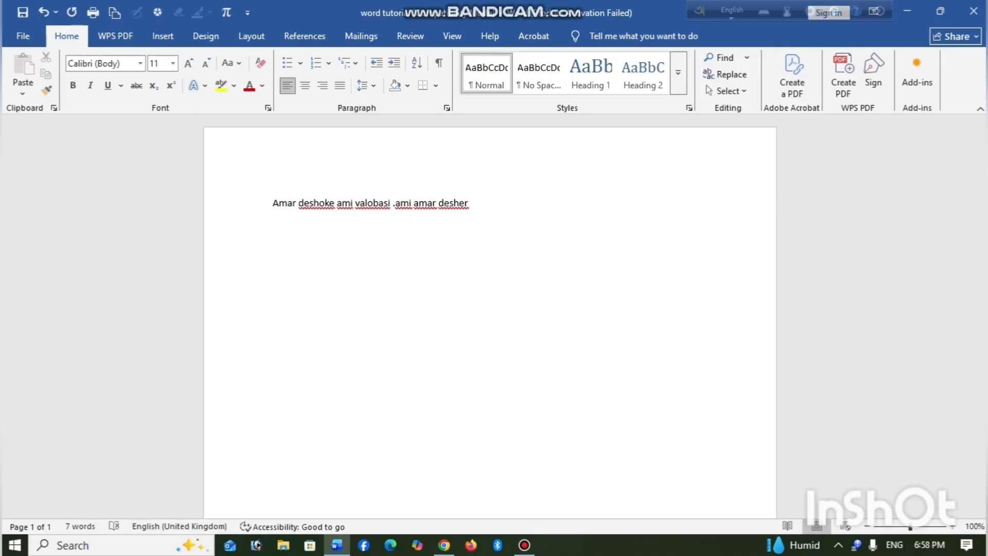
pyautogui.write(' manush')
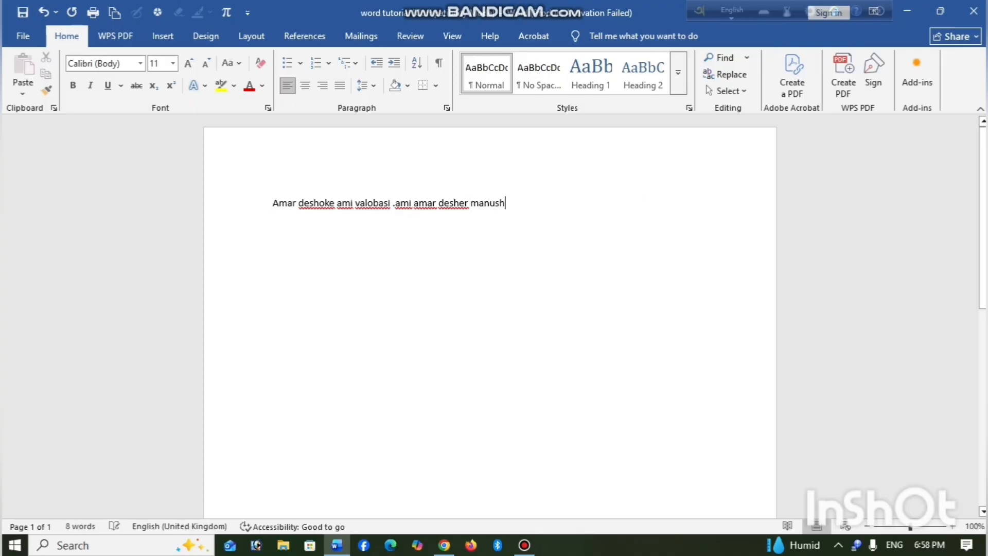
pyautogui.write(' ke valo')
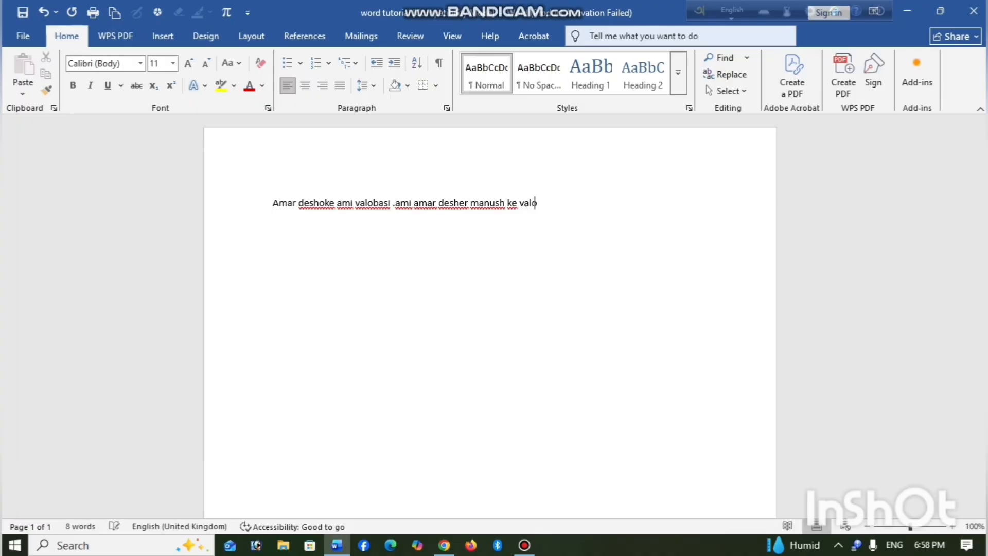
pyautogui.write('bashi')
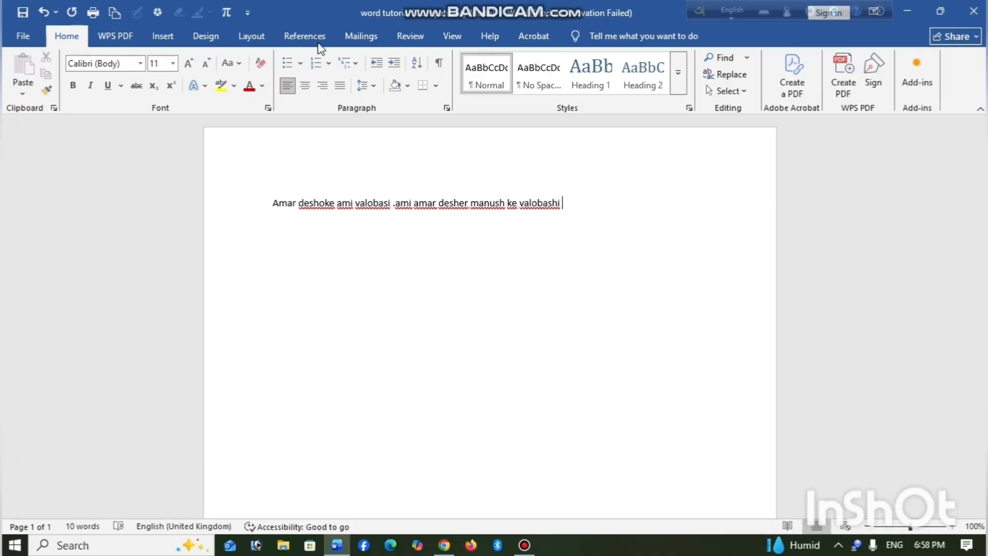
# Insert an extra space before each "ami" in the first line, after "deshoke" and after the punctuation mark.
pyautogui.click(277, 205)
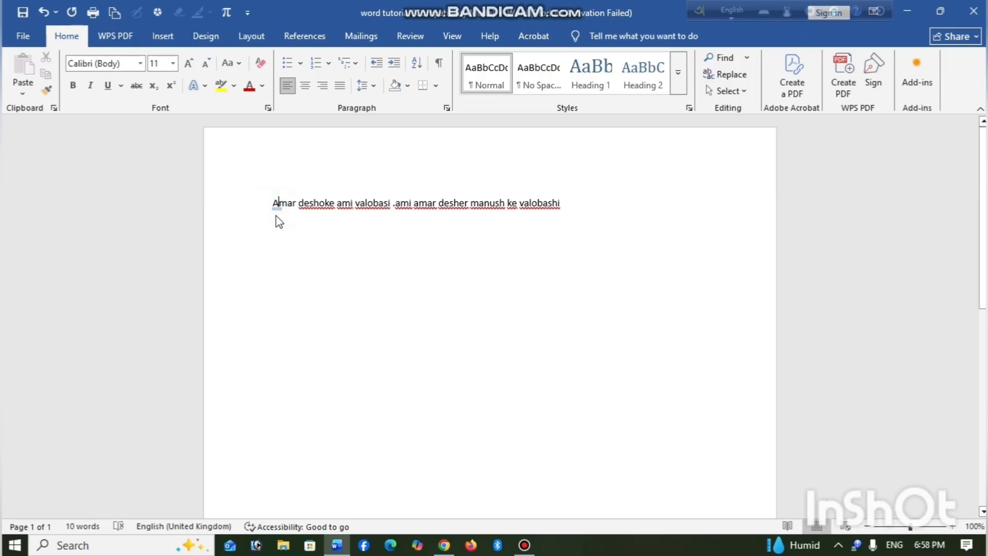
pyautogui.doubleClick(278, 204)
pyautogui.click(329, 202)
pyautogui.click(299, 203)
pyautogui.click(335, 203)
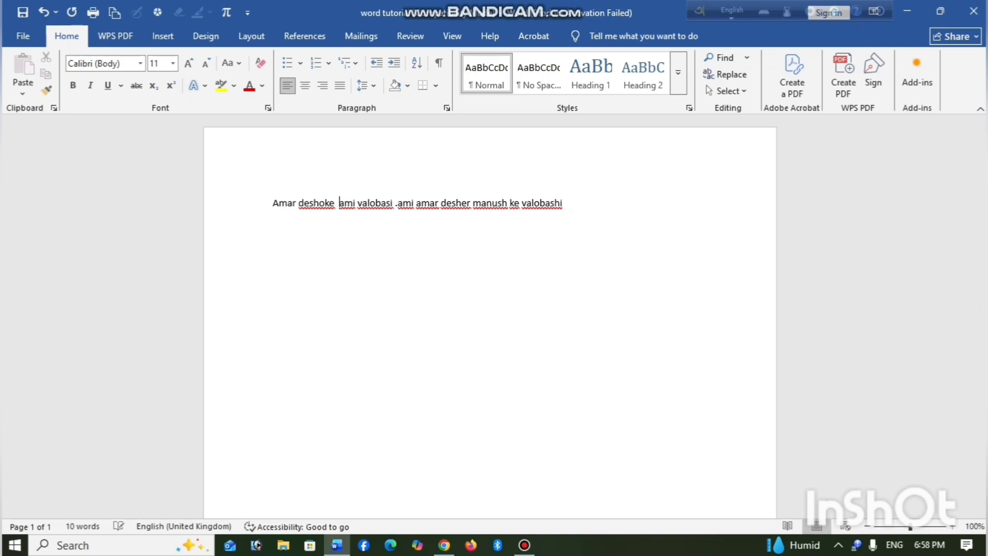
pyautogui.press('BackSpace')
pyautogui.press('BackSpace')
pyautogui.press('BackSpace')
pyautogui.press('BackSpace')
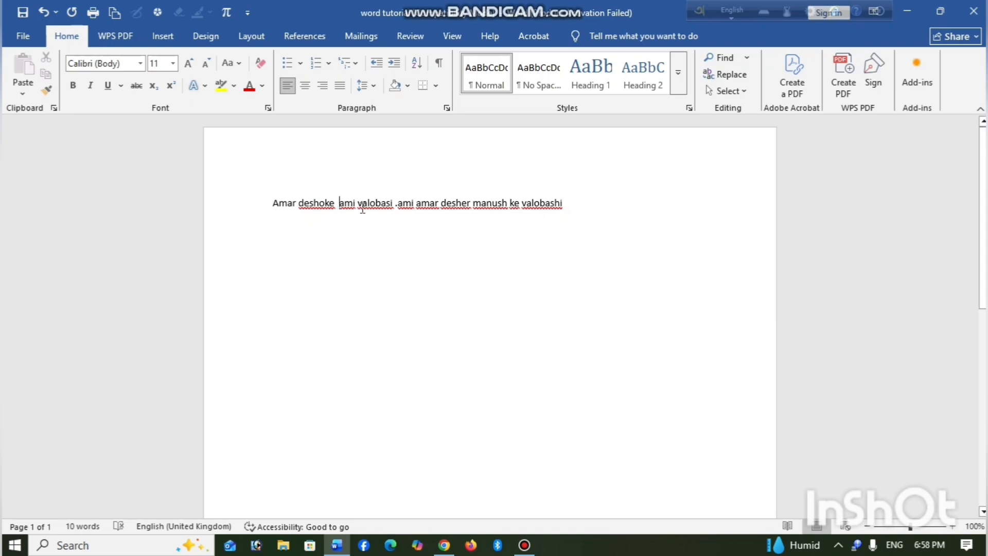
pyautogui.click(359, 202)
pyautogui.click(394, 203)
pyautogui.click(398, 203)
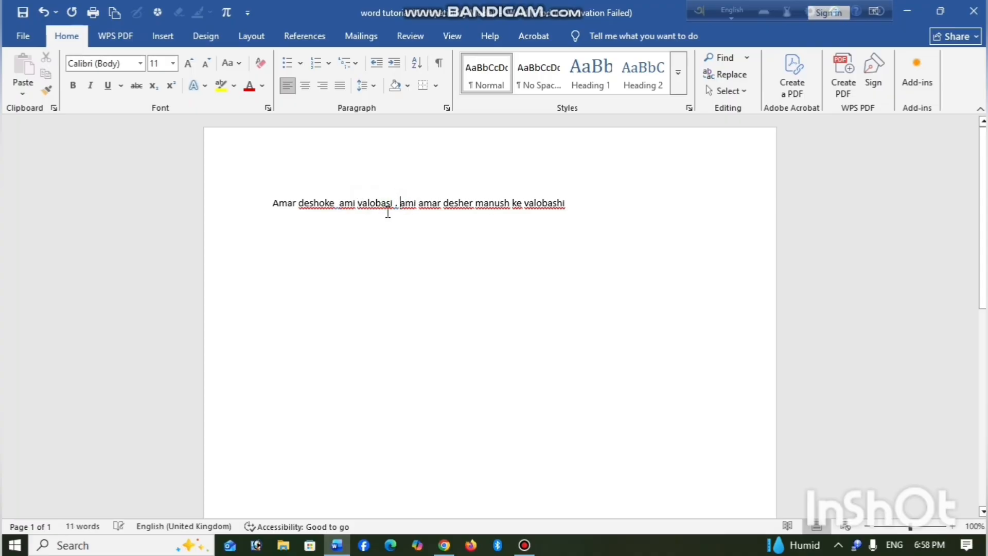
# Replace the lowercase "d" of "deshoke" in the first line with a capital "D".
pyautogui.click(569, 200)
pyautogui.click(303, 202)
pyautogui.press('BackSpace')
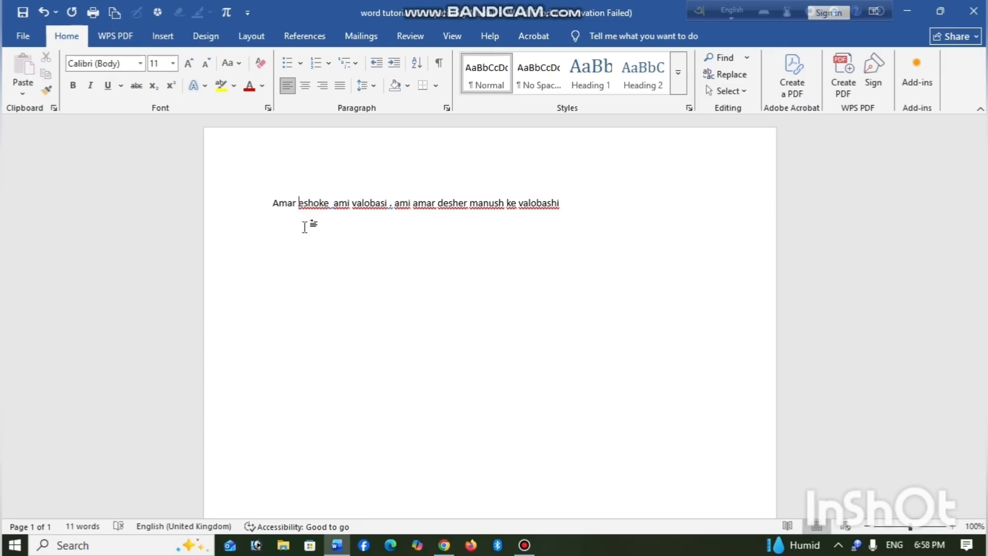
pyautogui.write('D')
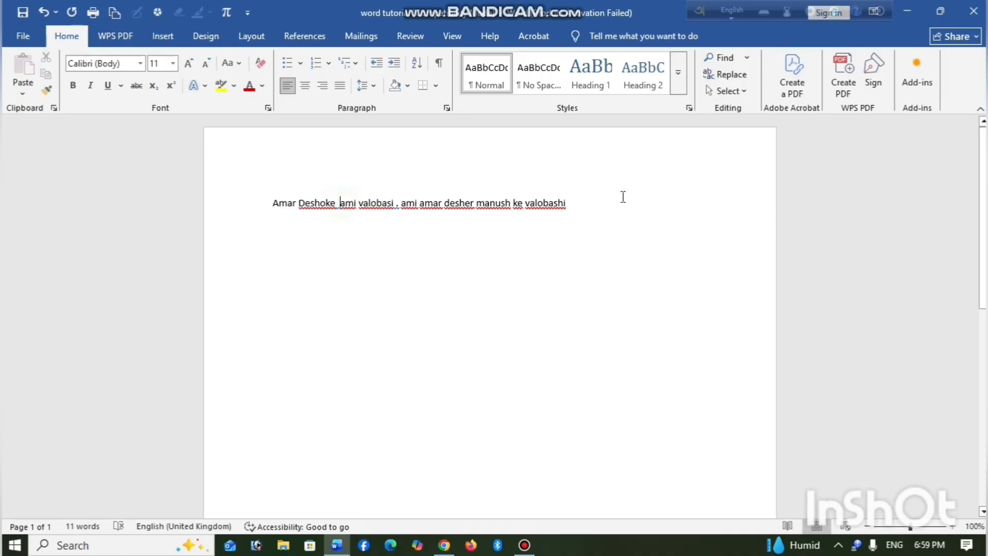
# Start a second paragraph with "Amar name" followed by the person's capitalized first name and a comma.
pyautogui.click(572, 203)
pyautogui.press('Return')
pyautogui.write('ama')
pyautogui.press('BackSpace')
pyautogui.press('BackSpace')
pyautogui.press('BackSpace')
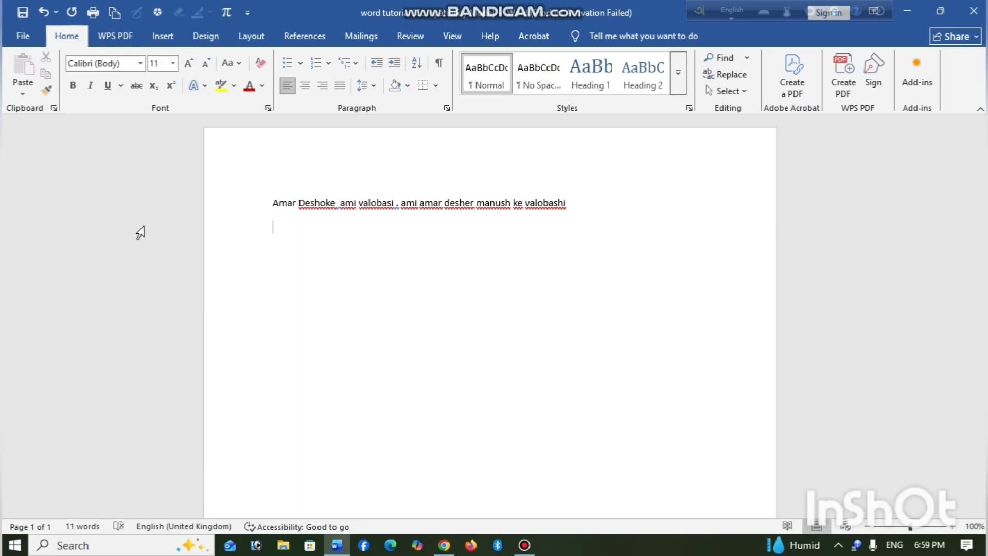
pyautogui.write('Ama')
pyautogui.write('r ')
pyautogui.write('nam')
pyautogui.write('e rahim')
pyautogui.write('C')
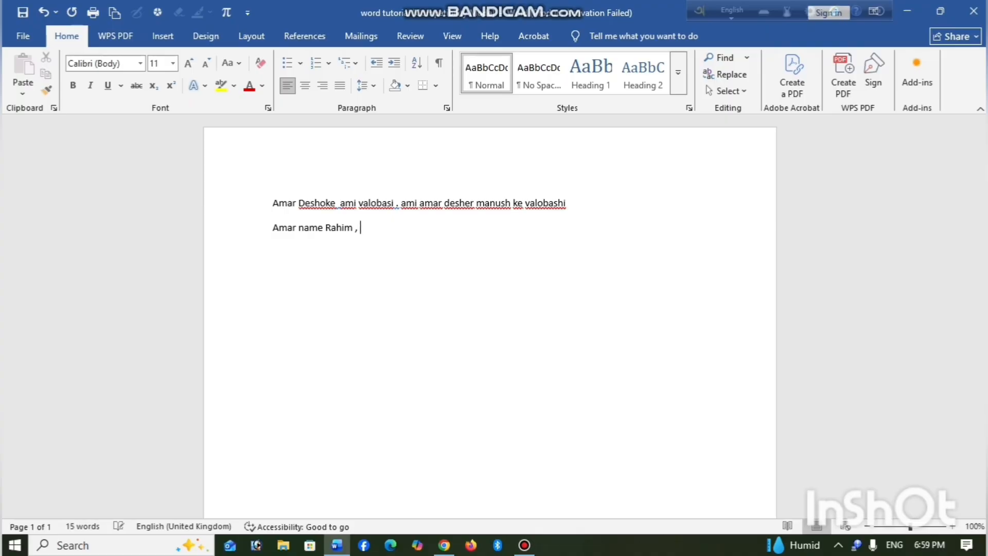
# Continue the second line with "AMI", the first name in all capitals, and lowercase "valo".
pyautogui.write('AMI RAHIM')
pyautogui.write('valom')
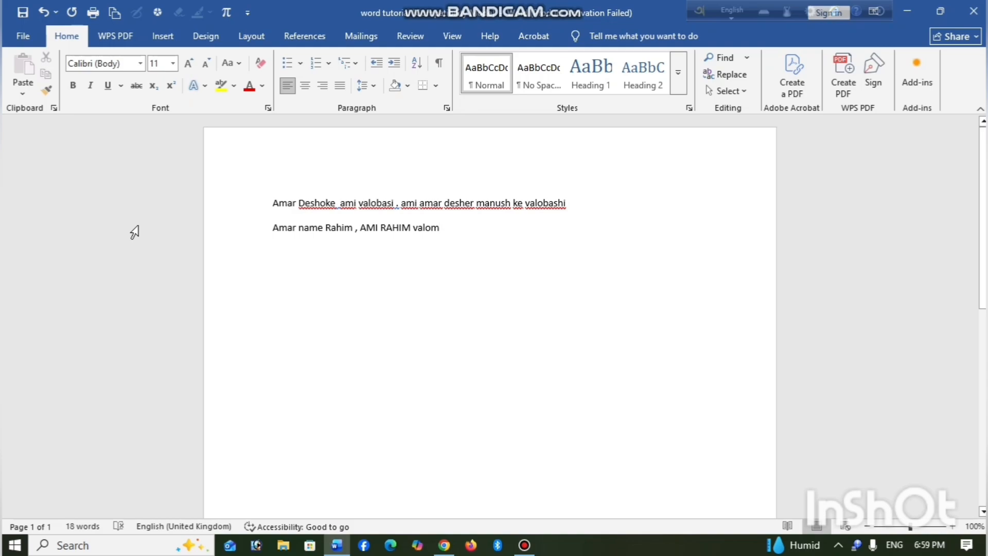
pyautogui.press('BackSpace')
# Select both lines of text several times, clearing the selection after each attempt.
pyautogui.moveTo(267, 200); pyautogui.dragTo(509, 247)
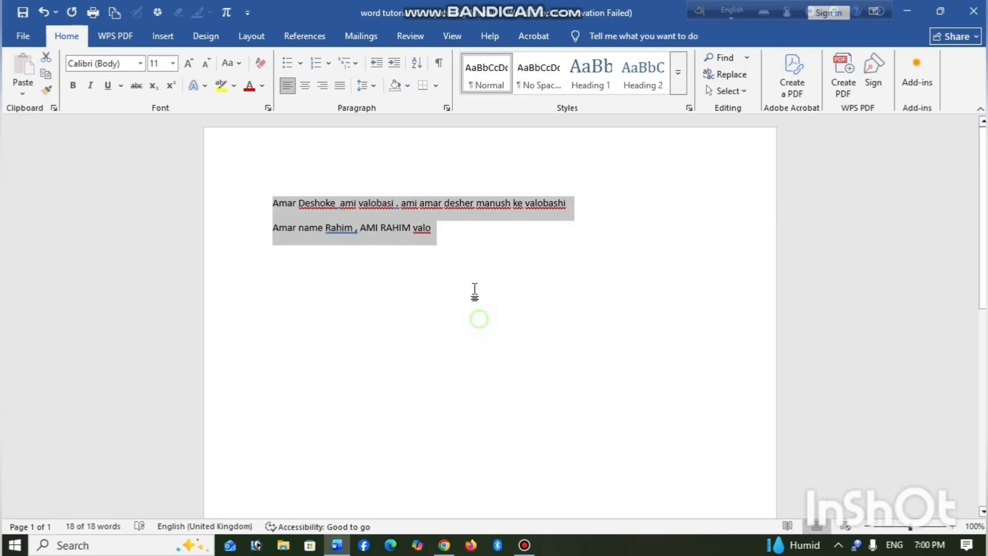
pyautogui.click(465, 245)
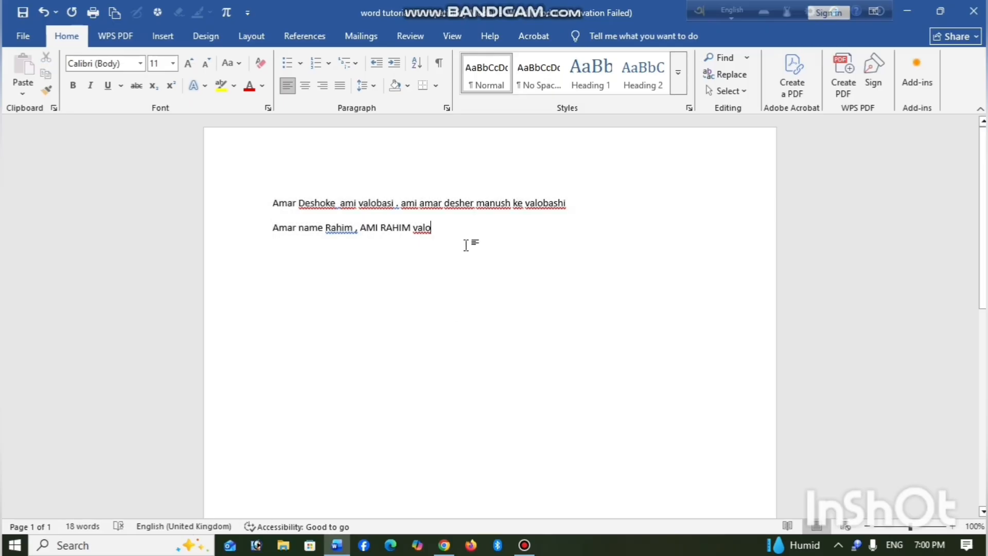
pyautogui.hotkey('ctrl', 'a')
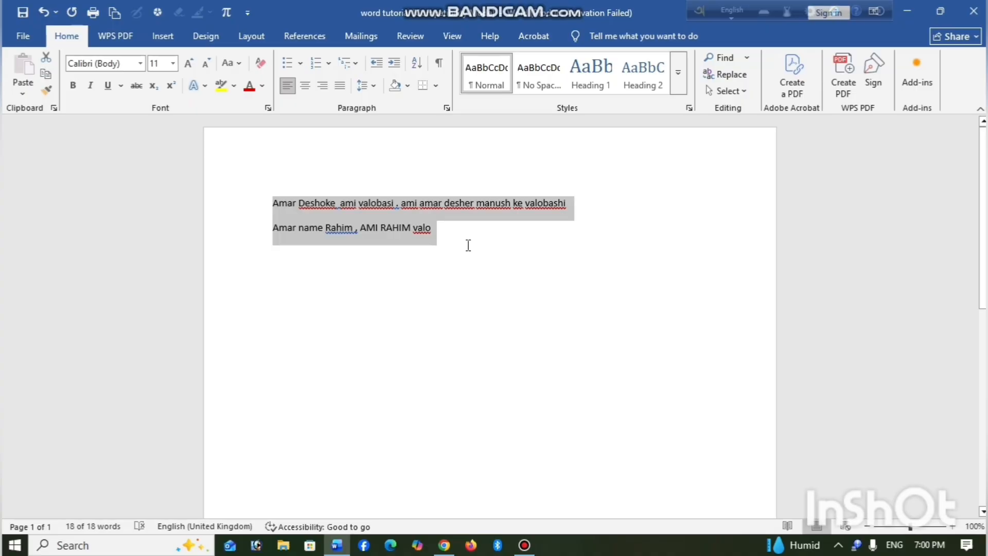
pyautogui.click(460, 260)
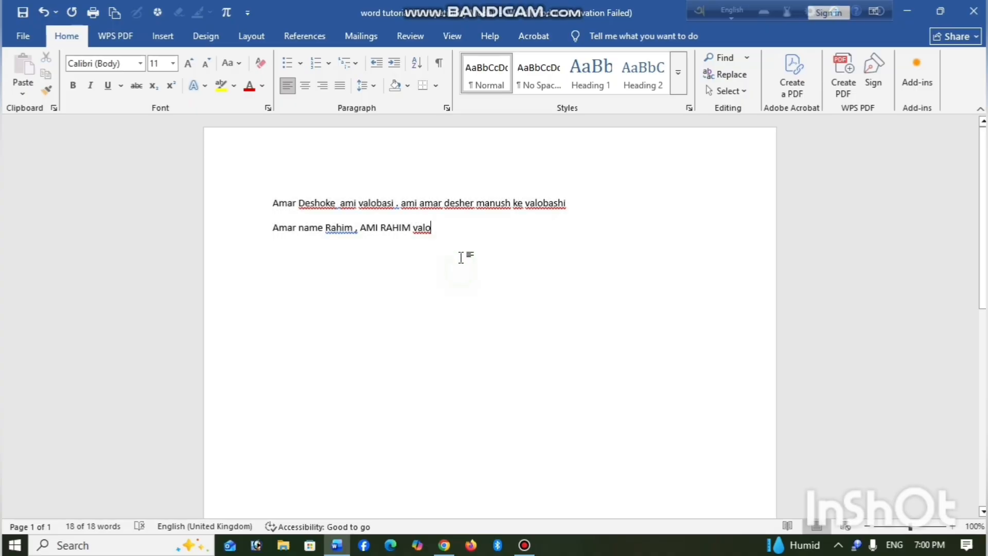
pyautogui.hotkey('ctrl', 'a')
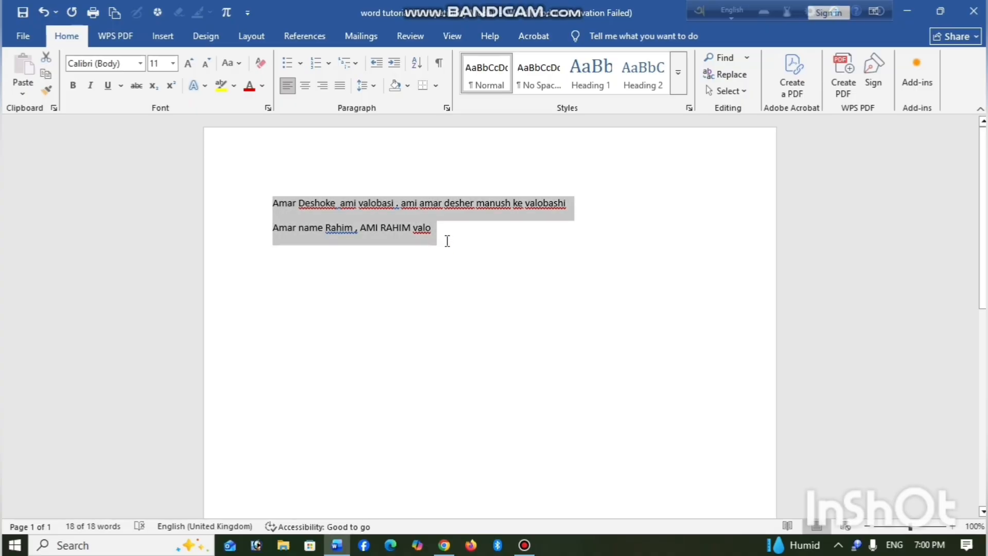
pyautogui.click(394, 346)
pyautogui.moveTo(270, 195); pyautogui.dragTo(405, 249)
pyautogui.click(379, 332)
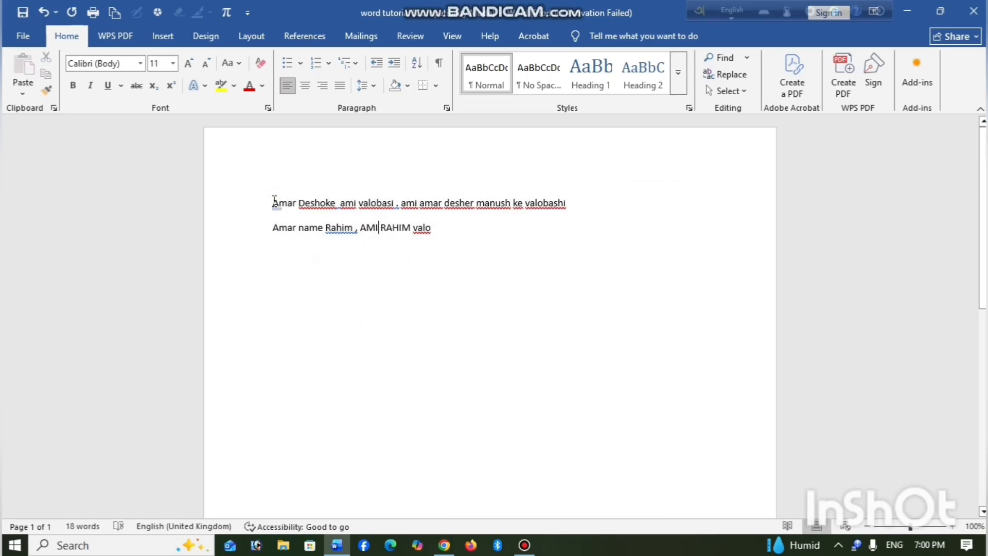
# Preview fonts from the font list on the first part of the first line without applying any.
pyautogui.moveTo(274, 201); pyautogui.dragTo(474, 215)
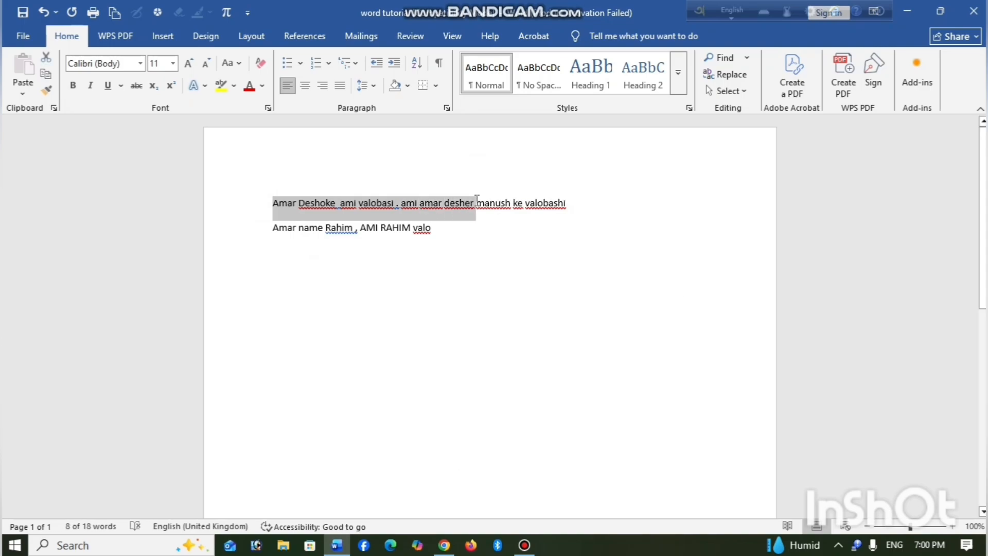
pyautogui.click(140, 64)
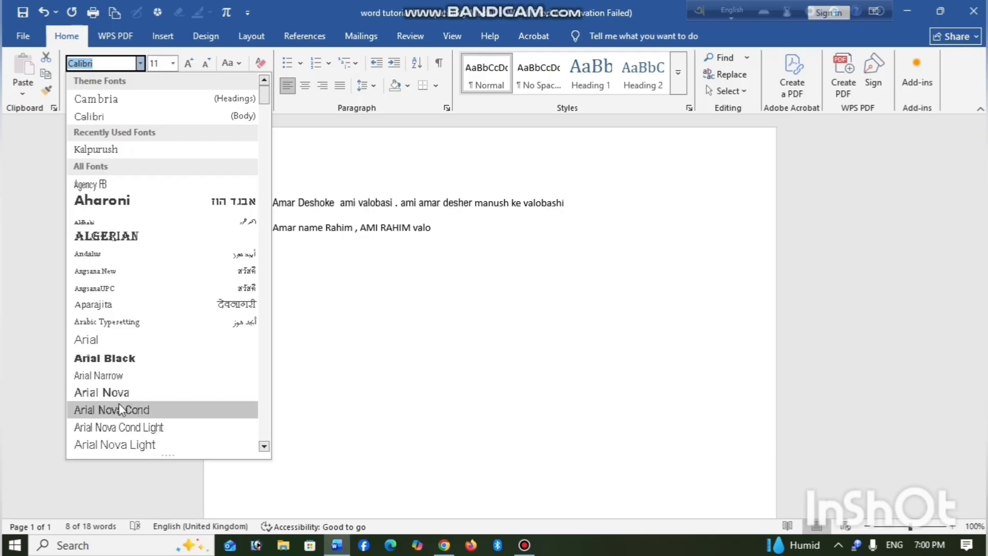
pyautogui.scroll(-2, 121, 410)
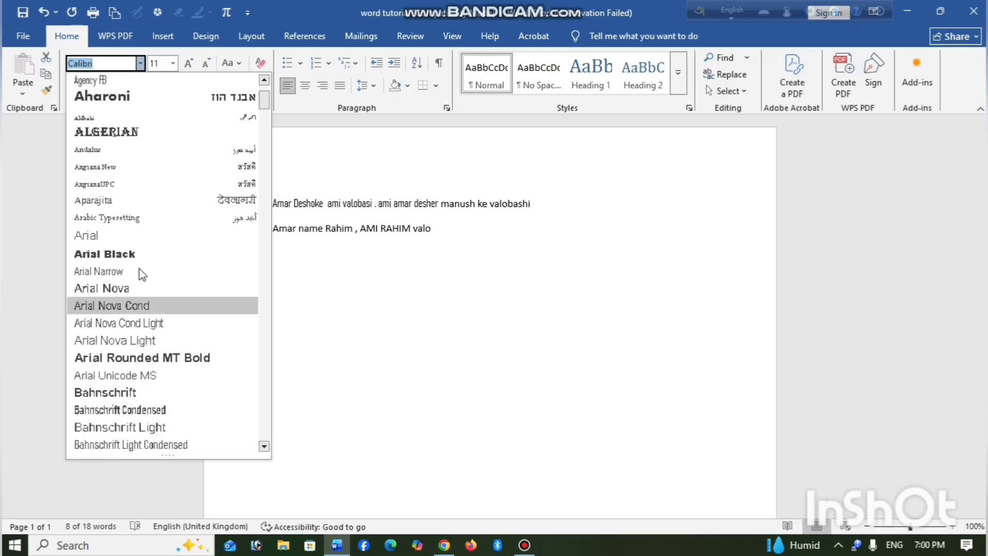
pyautogui.scroll(2, 134, 206)
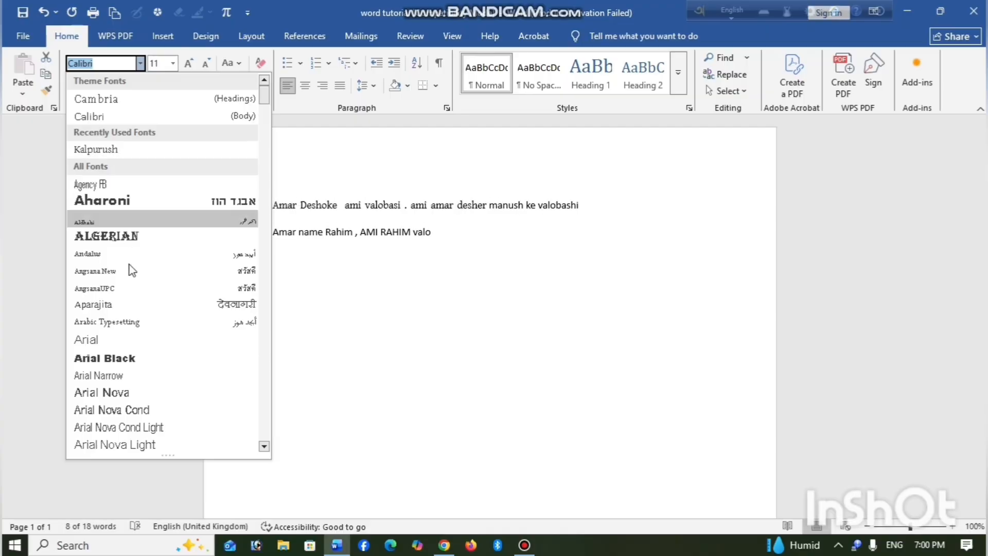
pyautogui.scroll(-4, 144, 365)
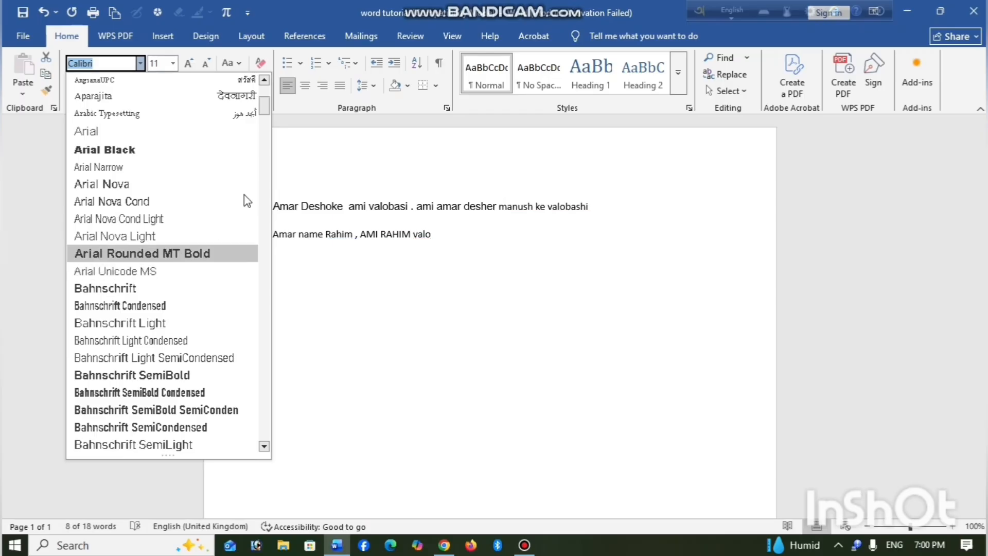
pyautogui.scroll(4, 193, 97)
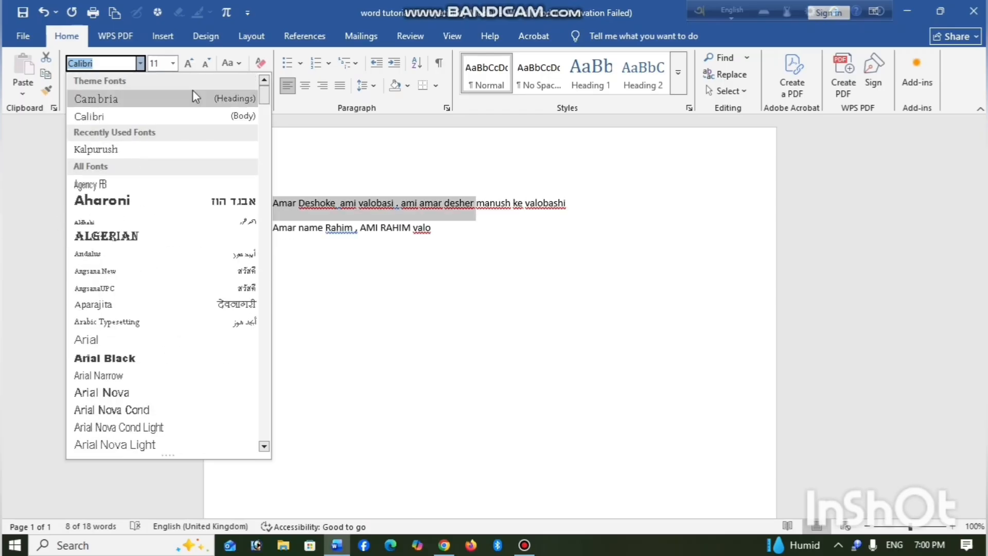
pyautogui.click(424, 335)
pyautogui.click(270, 289)
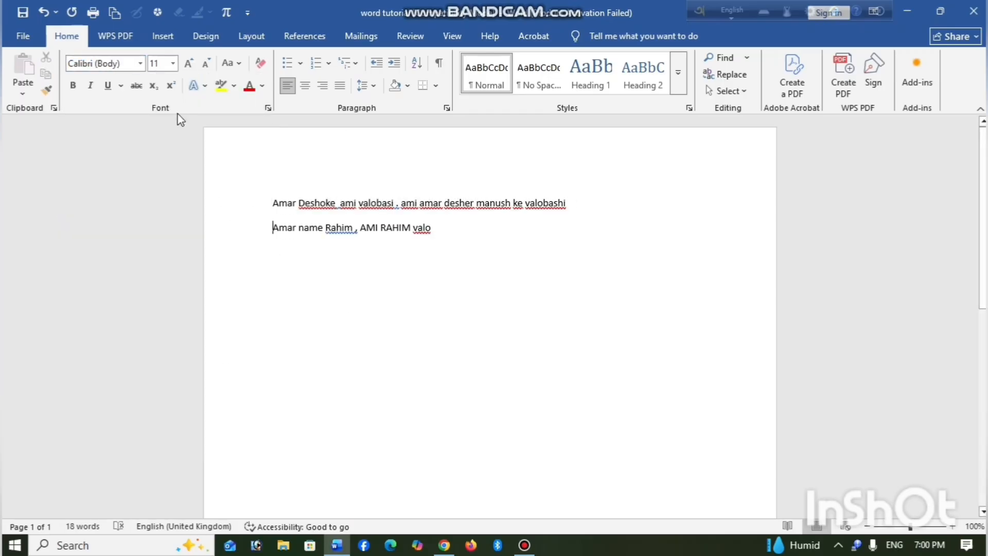
# Select both lines of text, try font size 9 on them and settle on size 12.
pyautogui.click(278, 205)
pyautogui.moveTo(272, 203); pyautogui.dragTo(566, 273)
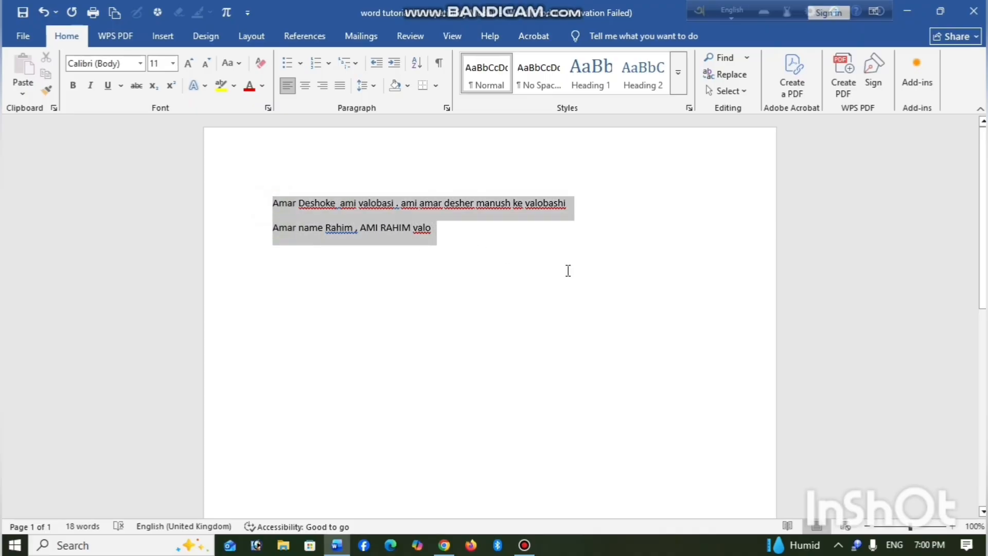
pyautogui.click(172, 63)
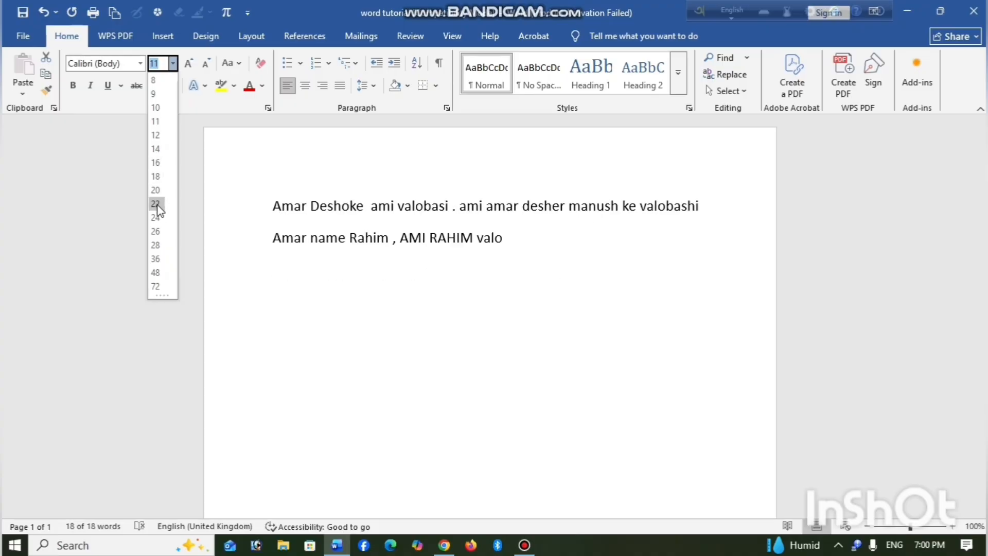
pyautogui.click(155, 94)
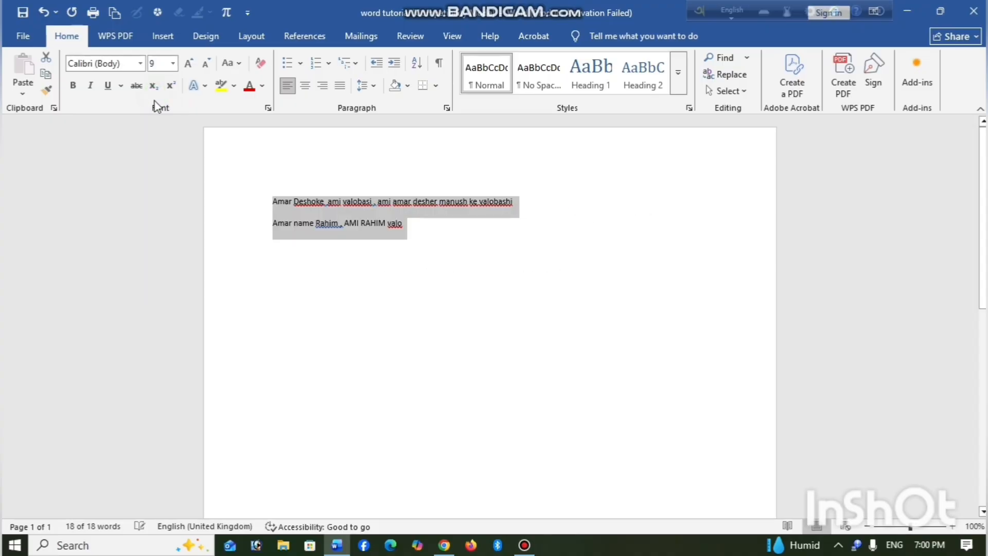
pyautogui.click(174, 64)
pyautogui.click(156, 135)
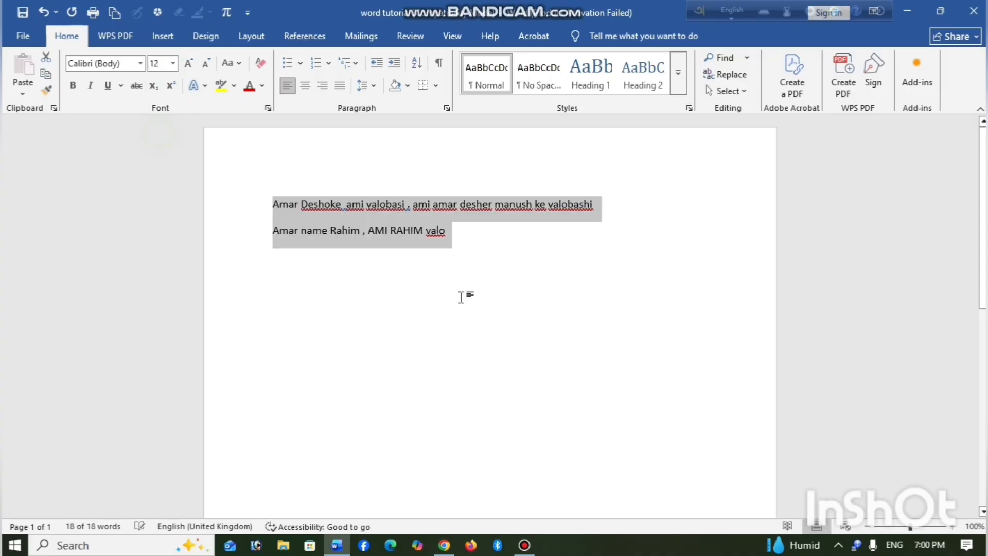
pyautogui.click(541, 297)
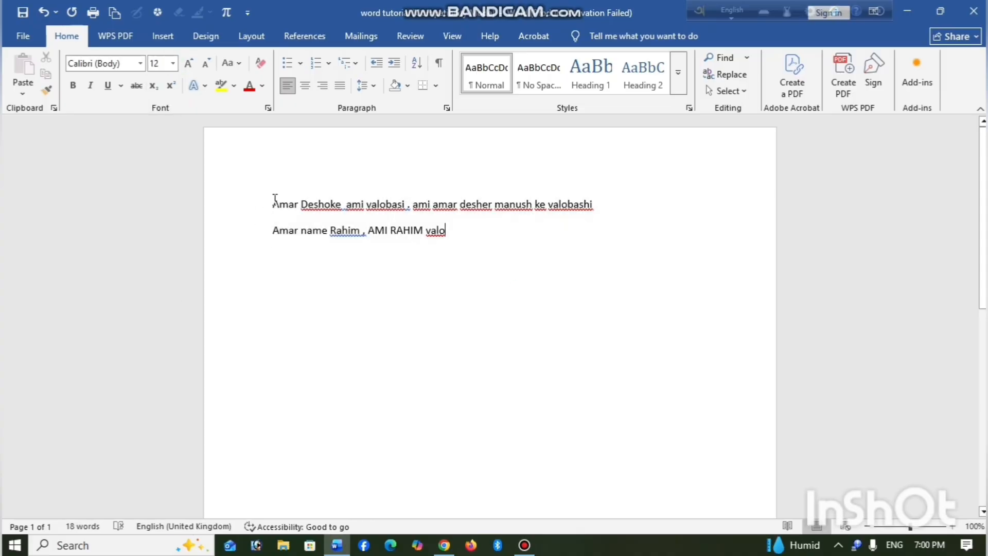
# Format the whole first line as bold, italic and underlined, and clear the selection.
pyautogui.moveTo(340, 234); pyautogui.dragTo(457, 247)
pyautogui.click(470, 249)
pyautogui.moveTo(272, 203); pyautogui.dragTo(613, 194)
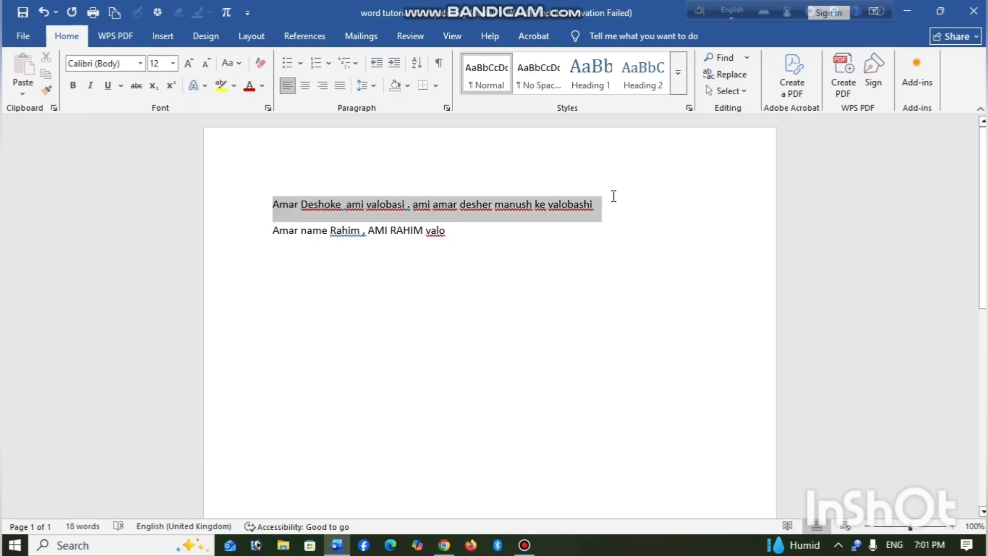
pyautogui.click(74, 86)
pyautogui.click(73, 86)
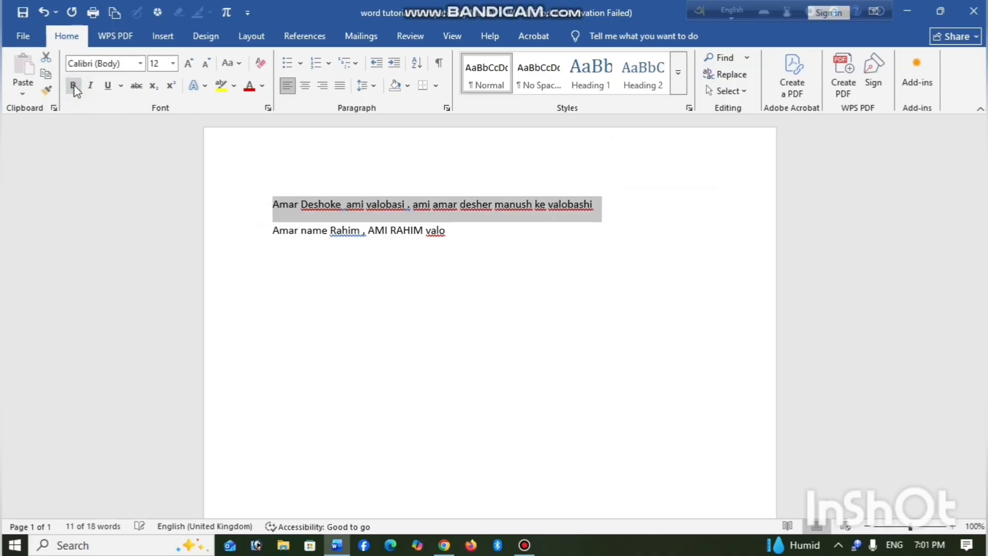
pyautogui.click(75, 86)
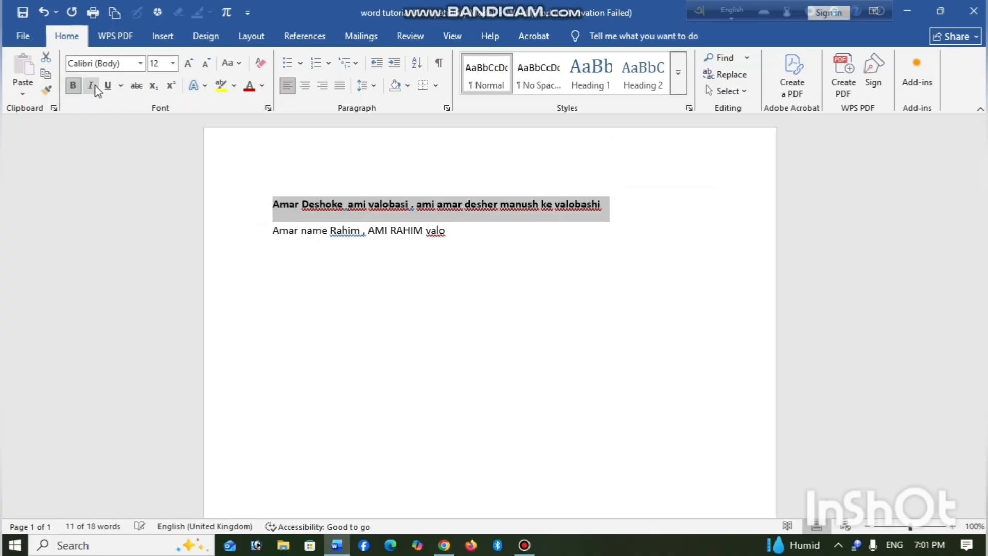
pyautogui.click(93, 87)
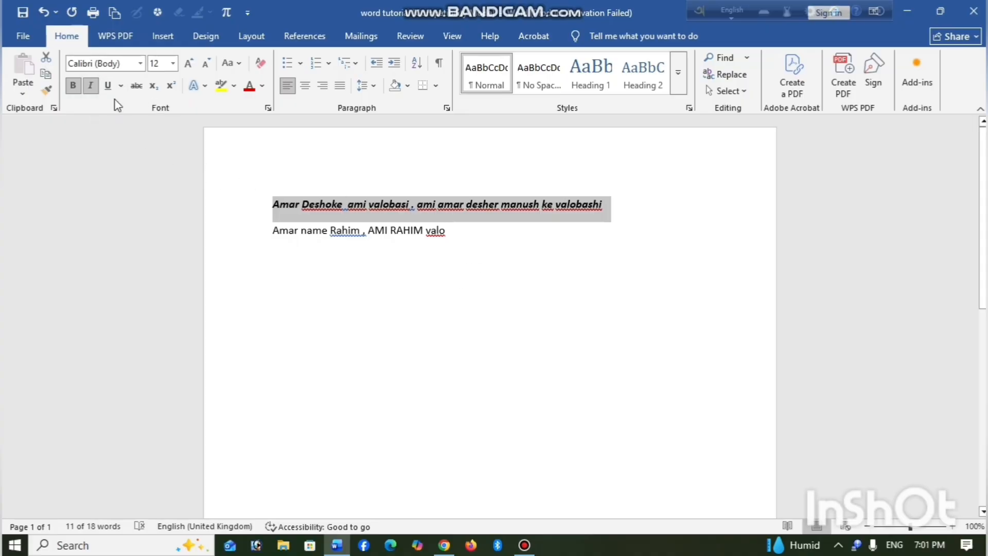
pyautogui.click(108, 86)
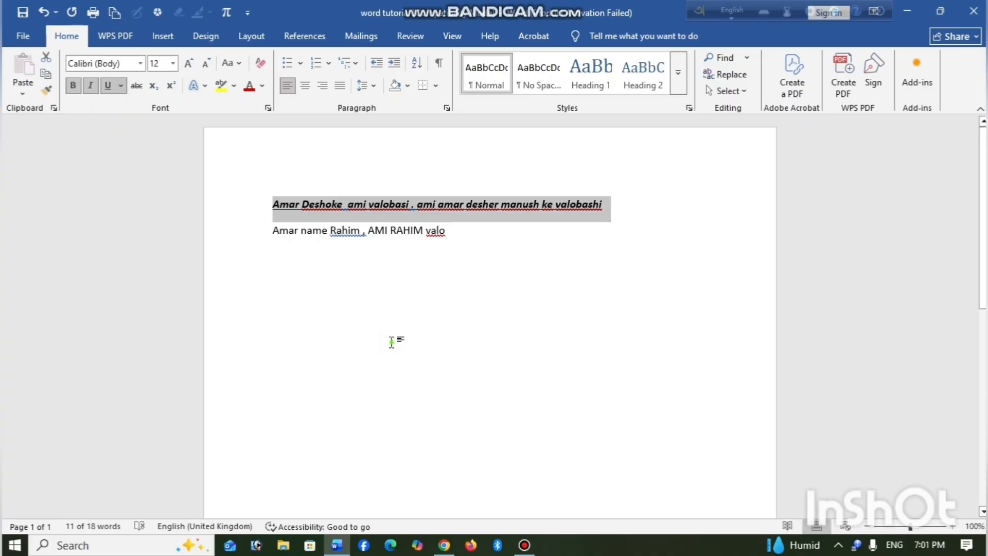
pyautogui.click(391, 342)
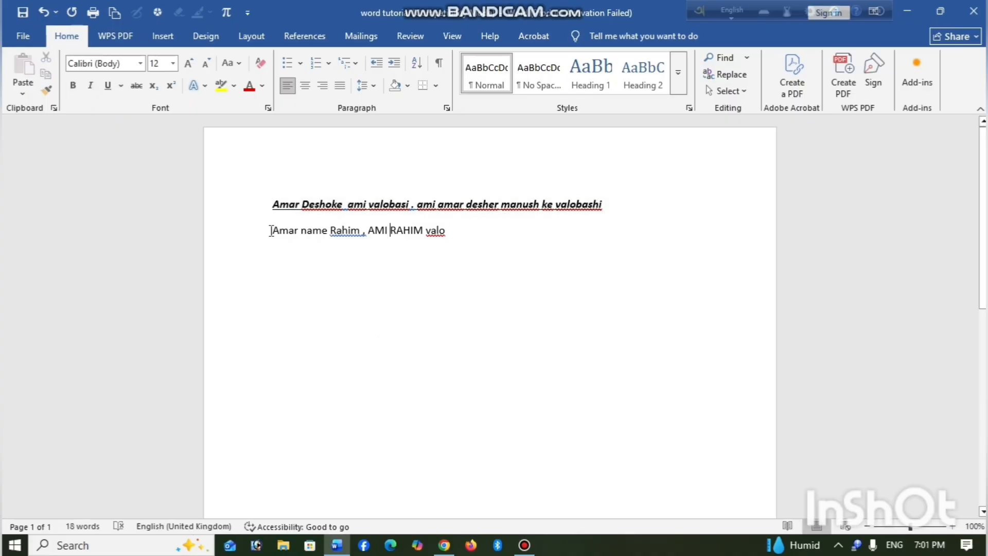
# Look through the available underline styles for the second line without applying one.
pyautogui.moveTo(271, 230); pyautogui.dragTo(458, 245)
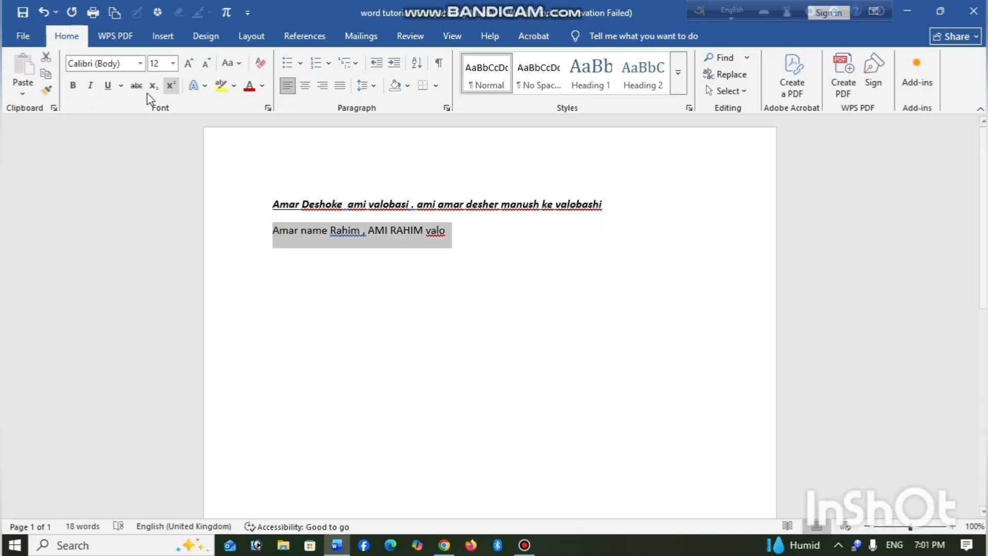
pyautogui.click(121, 86)
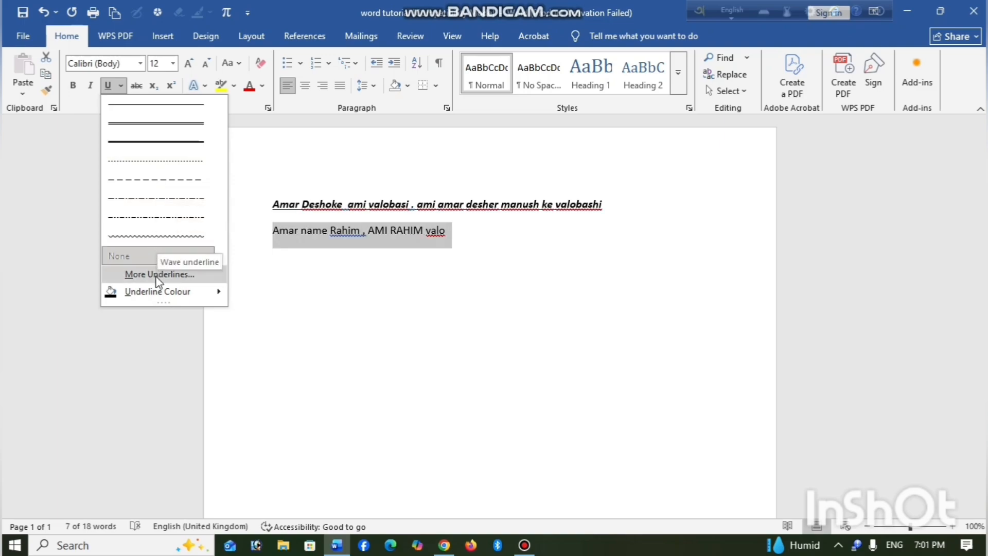
pyautogui.click(502, 242)
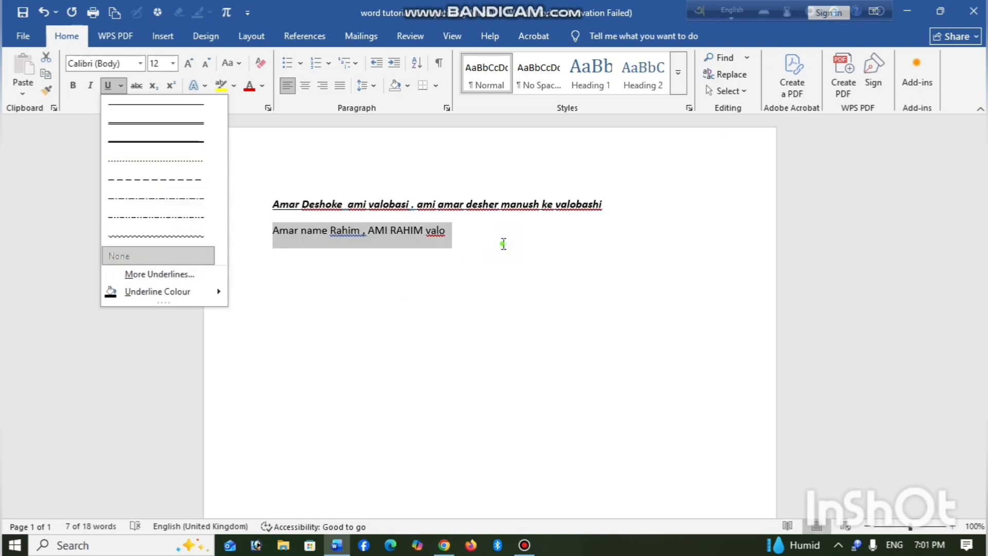
pyautogui.click(387, 237)
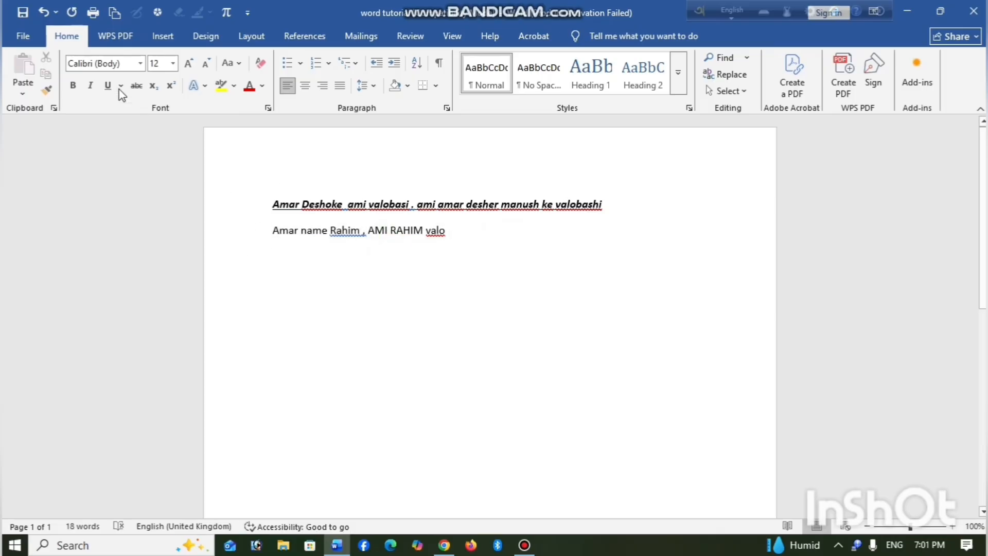
# Remove the underline from the first line, keeping its bold and italic formatting.
pyautogui.moveTo(269, 201); pyautogui.dragTo(595, 198)
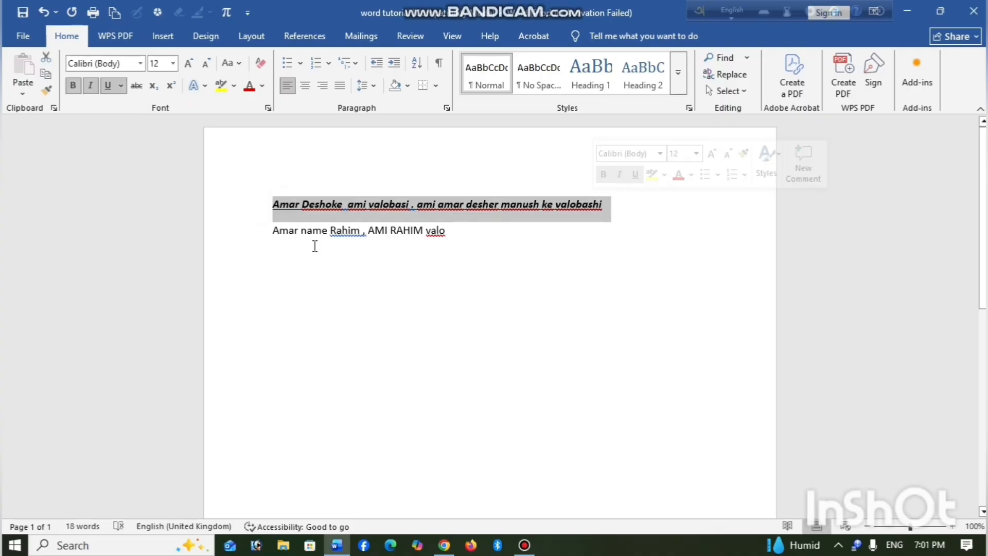
pyautogui.click(108, 86)
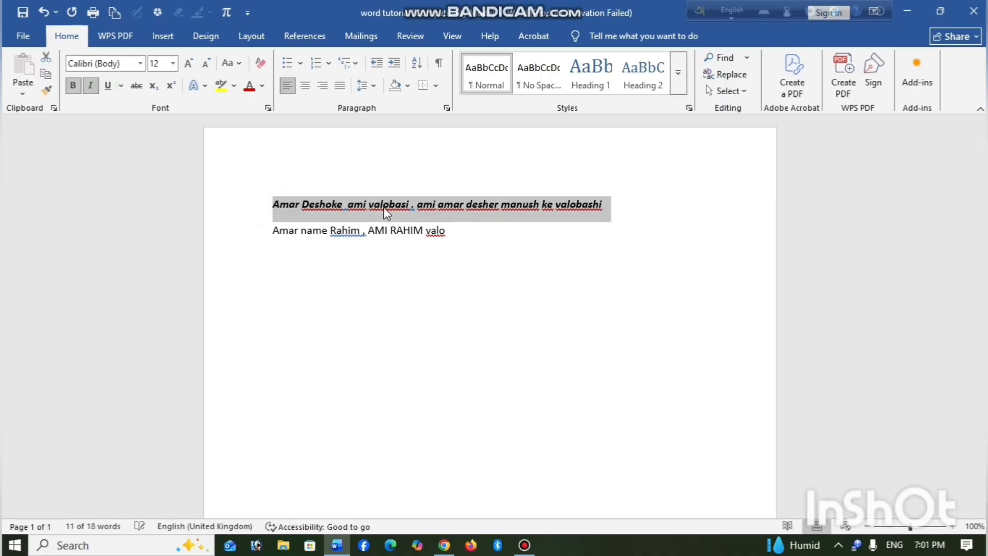
pyautogui.click(451, 228)
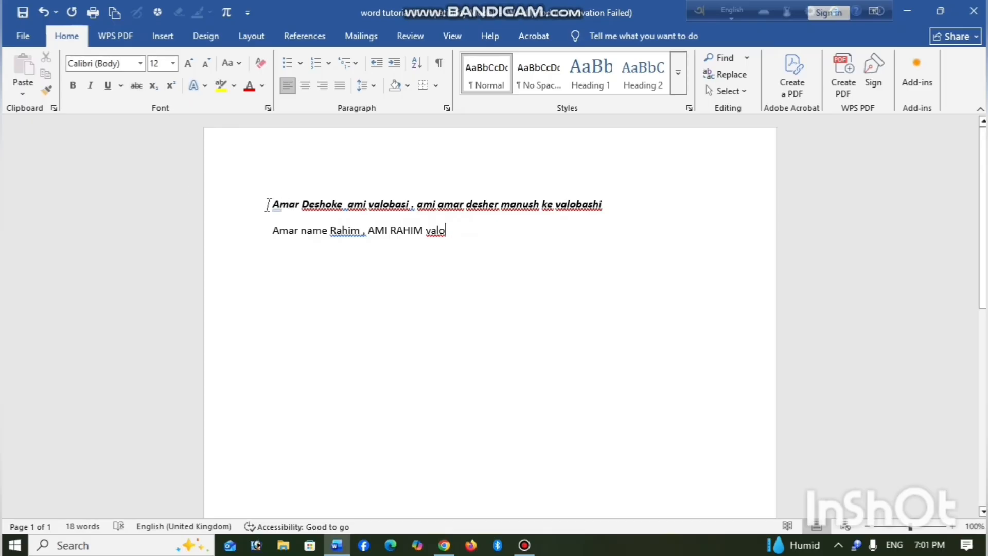
# Try strikethrough on the first line twice, removing it each time.
pyautogui.moveTo(268, 204); pyautogui.dragTo(625, 211)
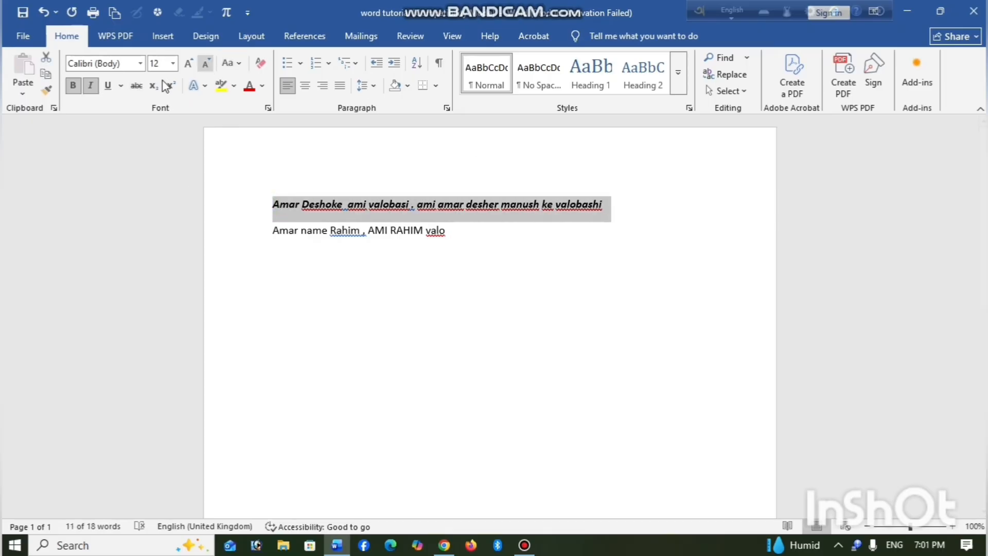
pyautogui.click(136, 87)
pyautogui.click(137, 88)
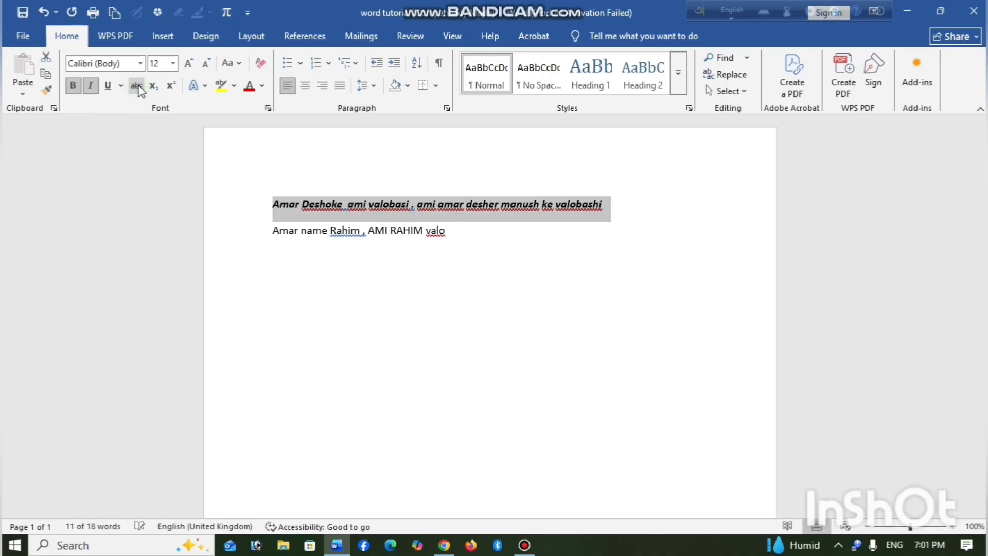
pyautogui.click(137, 86)
pyautogui.click(137, 87)
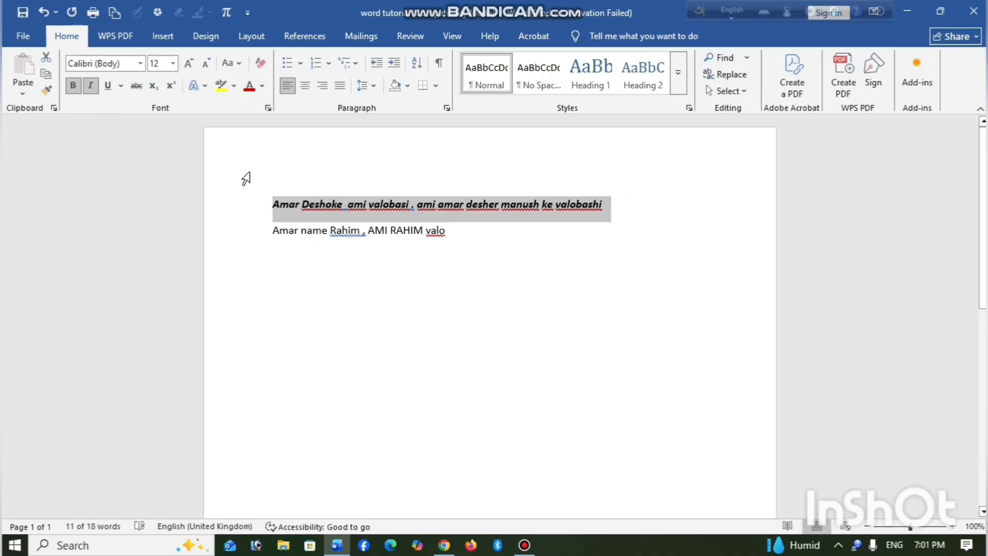
# Try subscript on the first line twice, restoring normal text position each time.
pyautogui.click(153, 88)
pyautogui.click(154, 88)
pyautogui.click(153, 88)
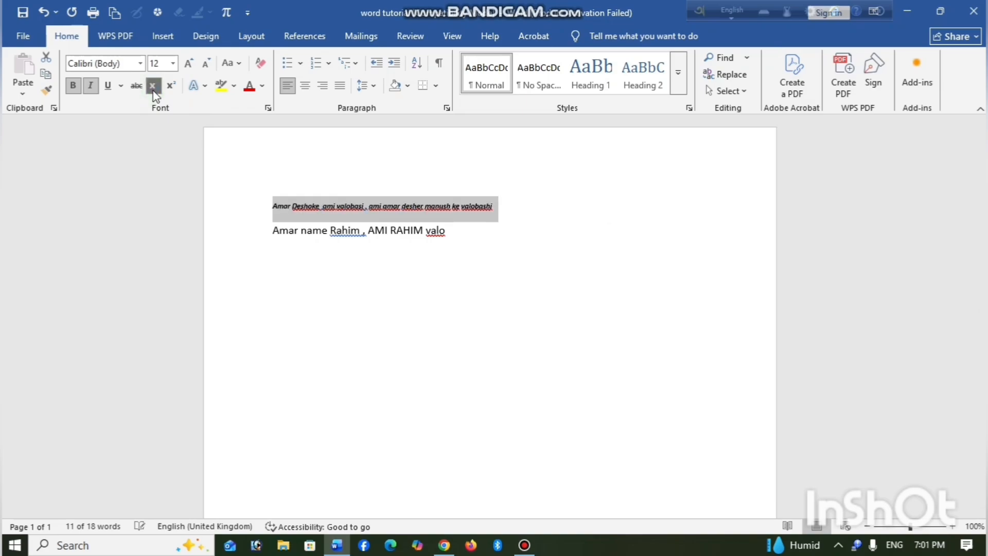
pyautogui.click(153, 87)
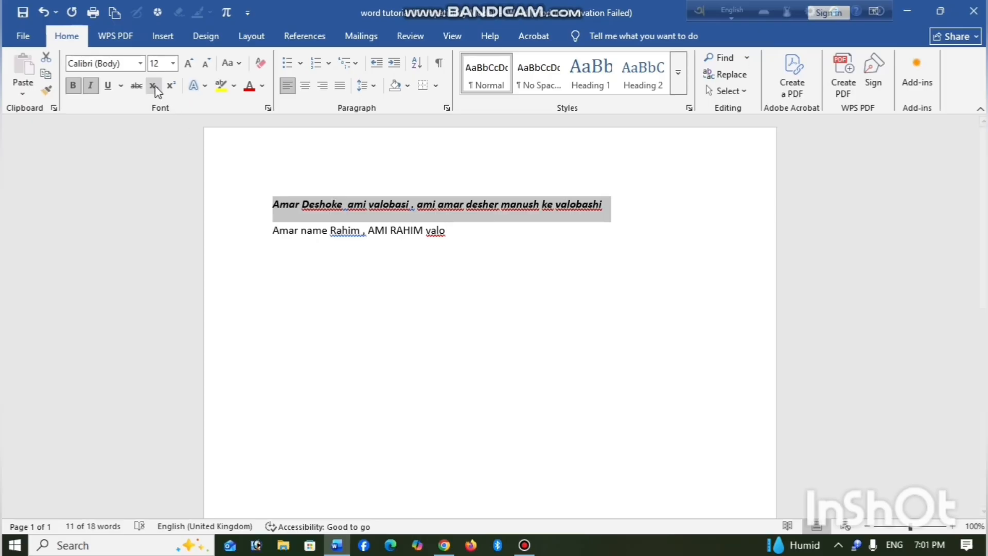
# Try superscript on the first line twice, restoring normal text position each time.
pyautogui.click(171, 89)
pyautogui.click(170, 89)
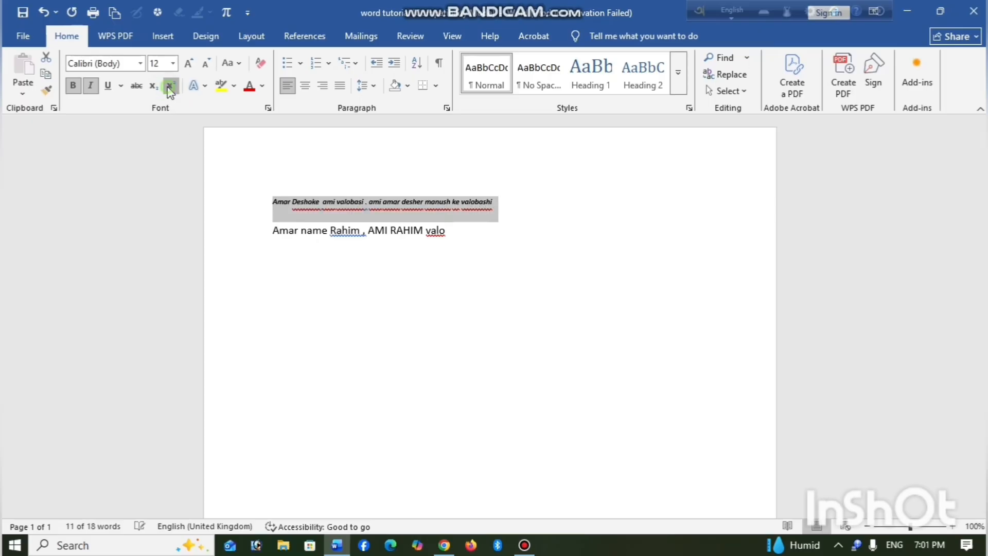
pyautogui.click(171, 88)
pyautogui.click(171, 88)
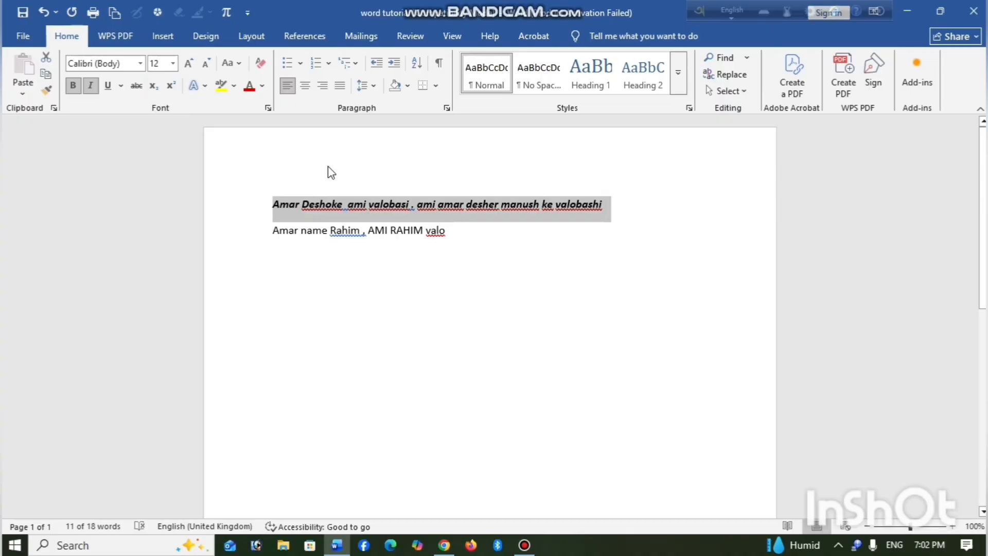
# Select both lines of text and remove the italic formatting.
pyautogui.click(276, 202)
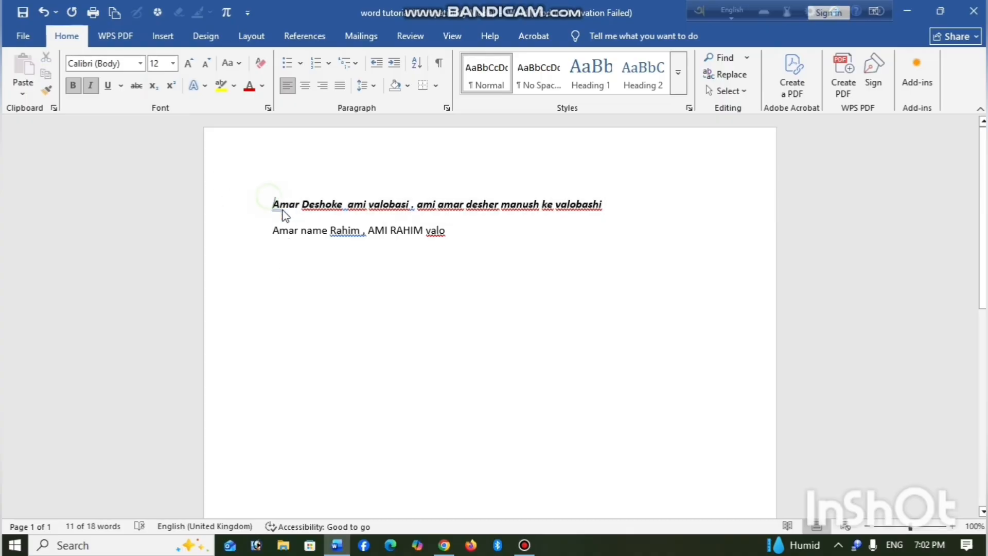
pyautogui.moveTo(362, 209); pyautogui.dragTo(599, 231)
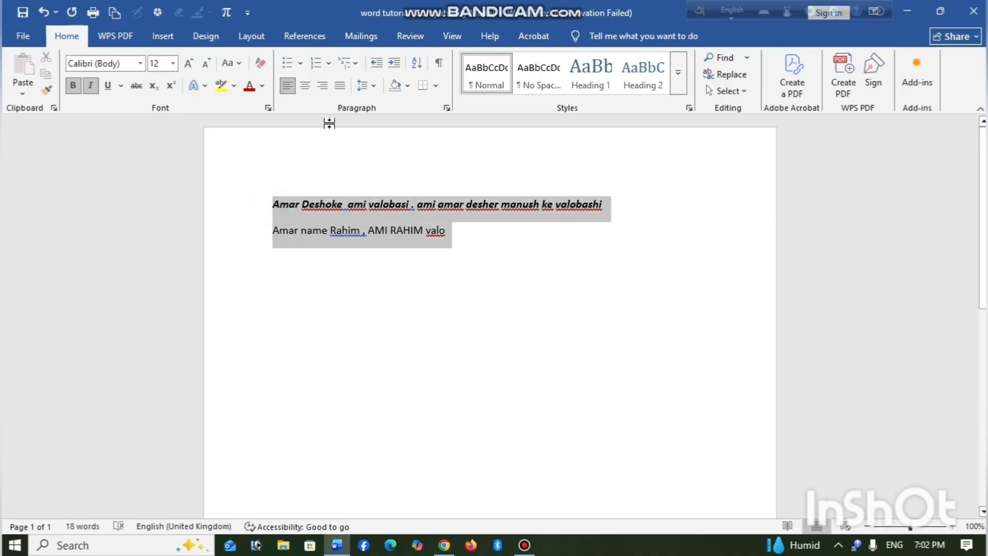
pyautogui.click(90, 85)
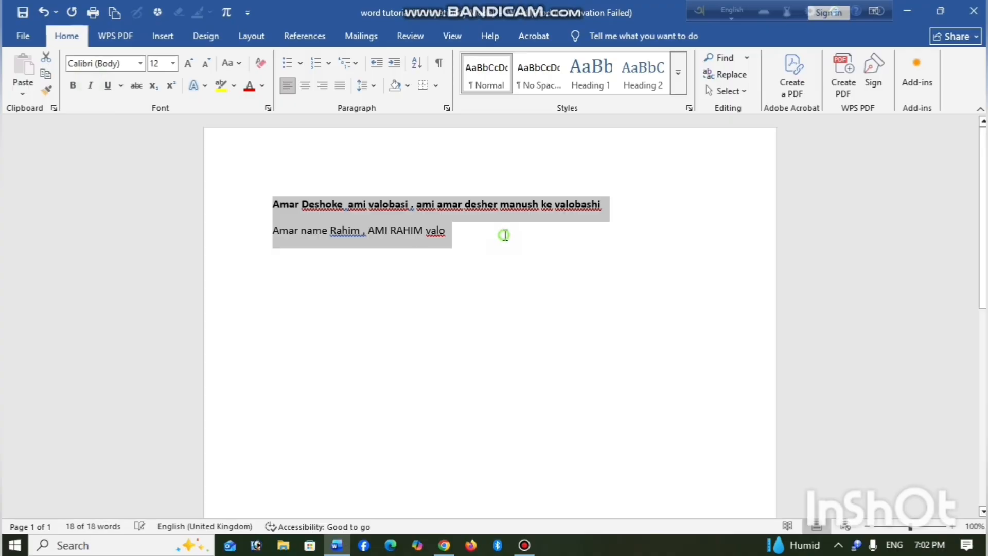
# Select both lines of text and increase their font size step by step to 24.
pyautogui.click(504, 234)
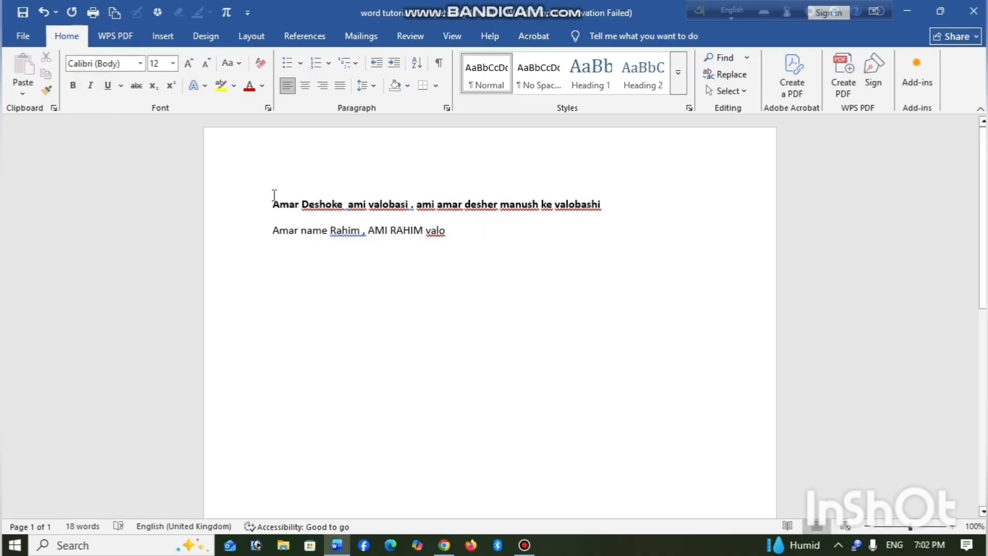
pyautogui.moveTo(272, 200); pyautogui.dragTo(473, 258)
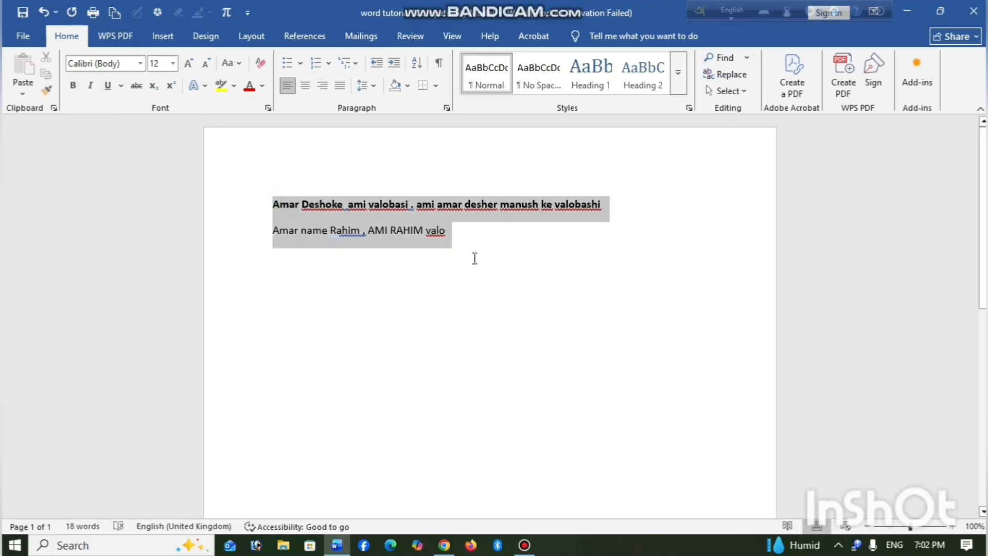
pyautogui.click(190, 65)
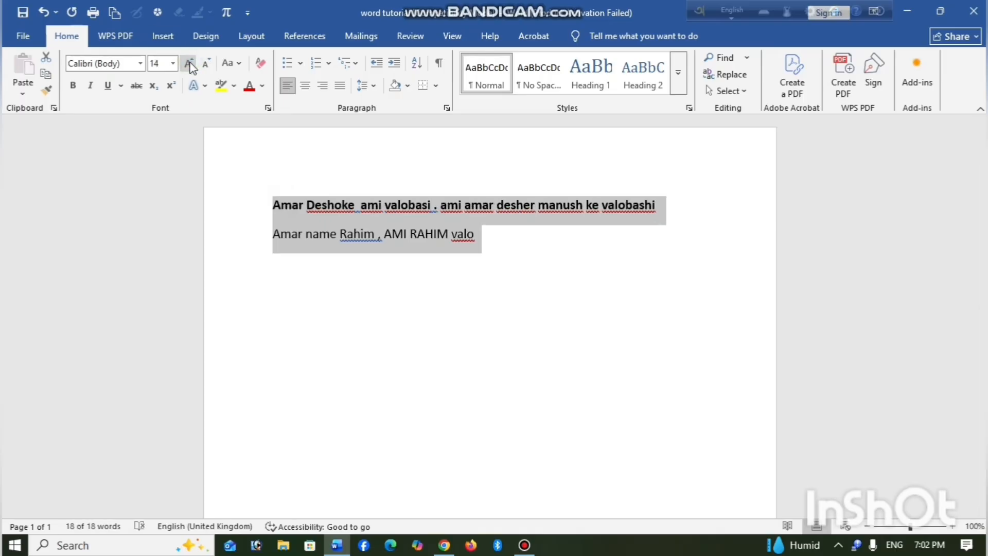
pyautogui.click(190, 64)
pyautogui.click(190, 63)
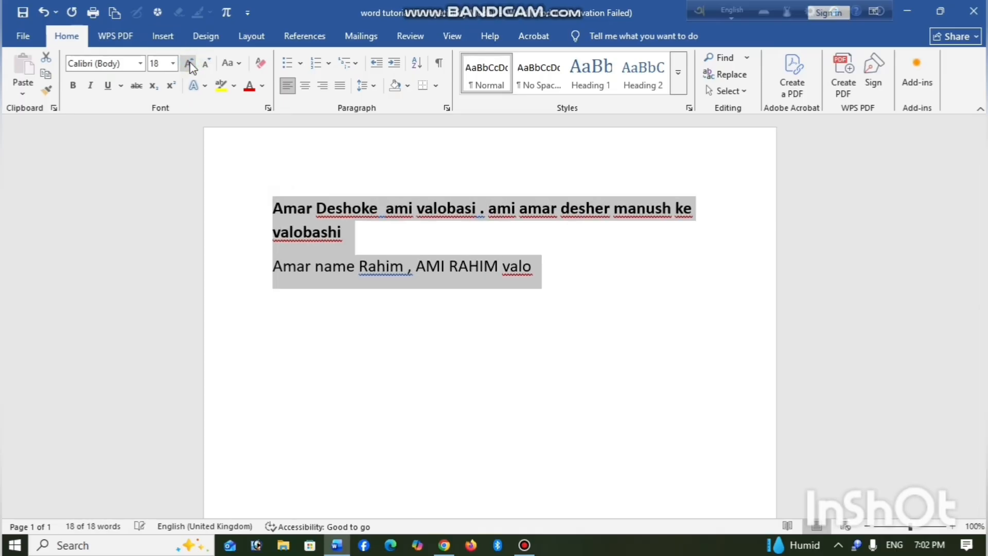
pyautogui.click(190, 64)
pyautogui.click(191, 63)
pyautogui.click(190, 64)
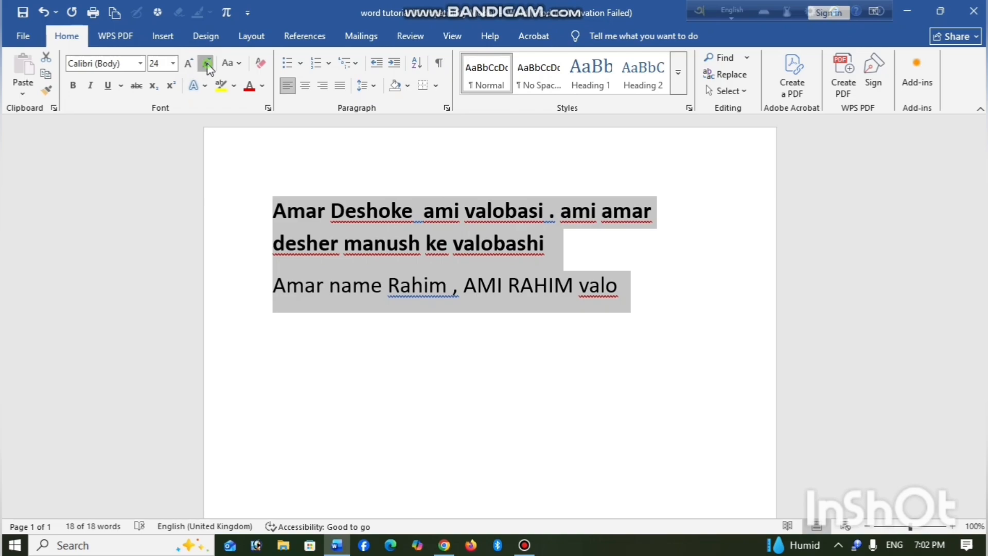
# Decrease the font size of both selected lines step by step to 12.
pyautogui.click(207, 65)
pyautogui.click(208, 64)
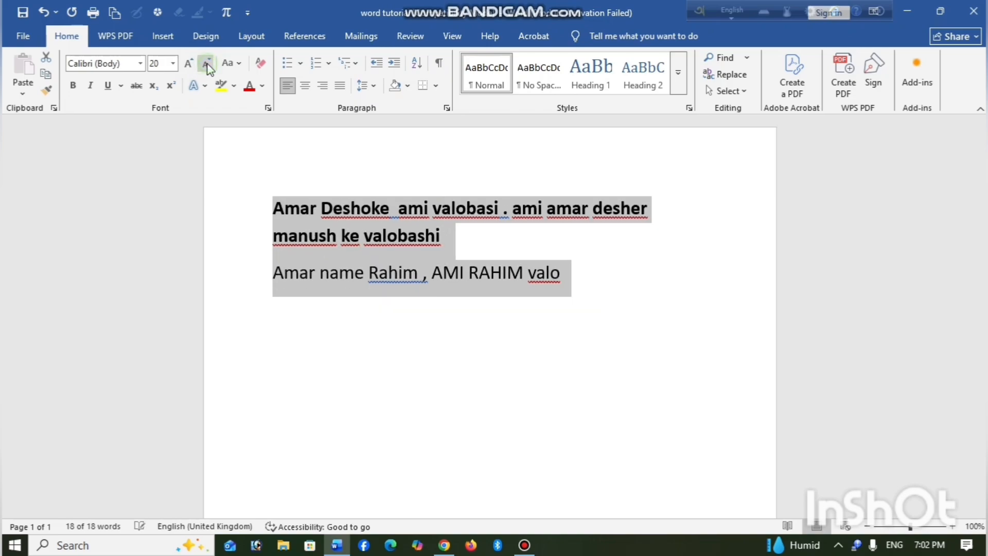
pyautogui.click(207, 64)
pyautogui.click(207, 65)
pyautogui.click(208, 65)
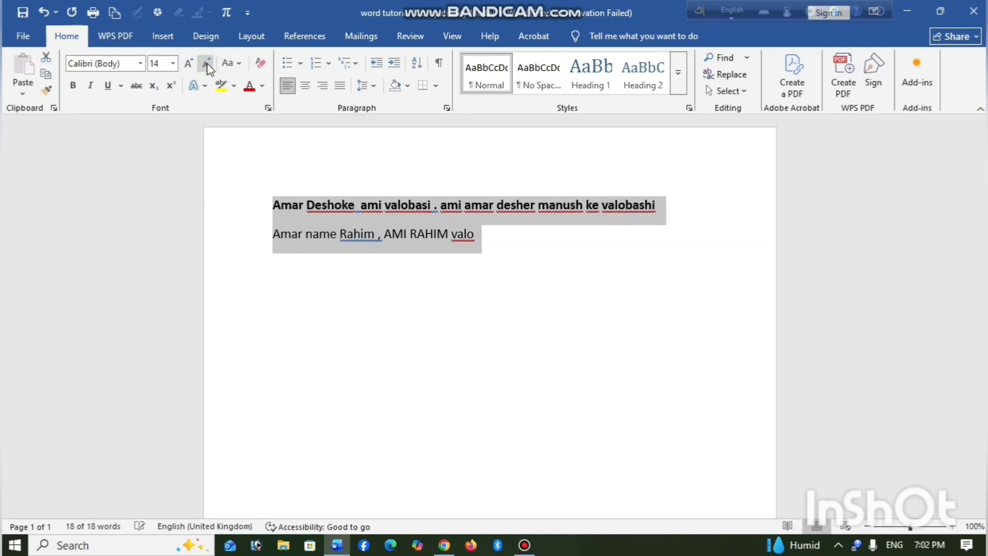
pyautogui.click(207, 64)
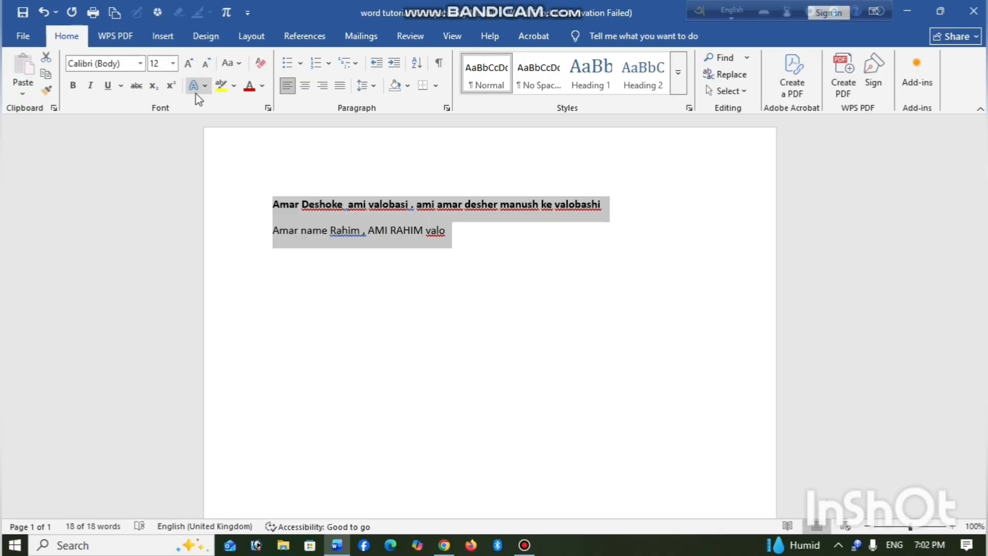
# Try the grey text effect on both lines, followed by the aqua shadowed text effect.
pyautogui.click(208, 85)
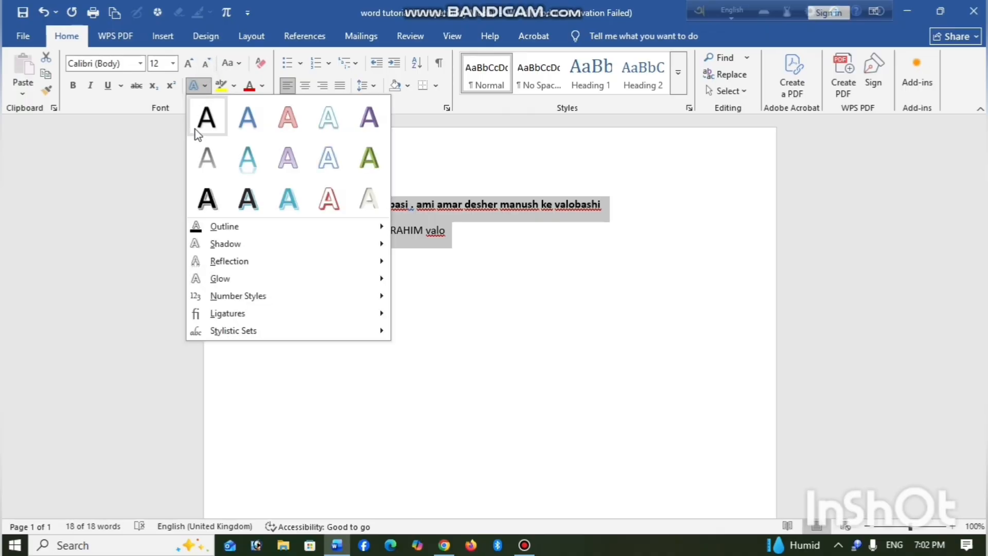
pyautogui.click(206, 158)
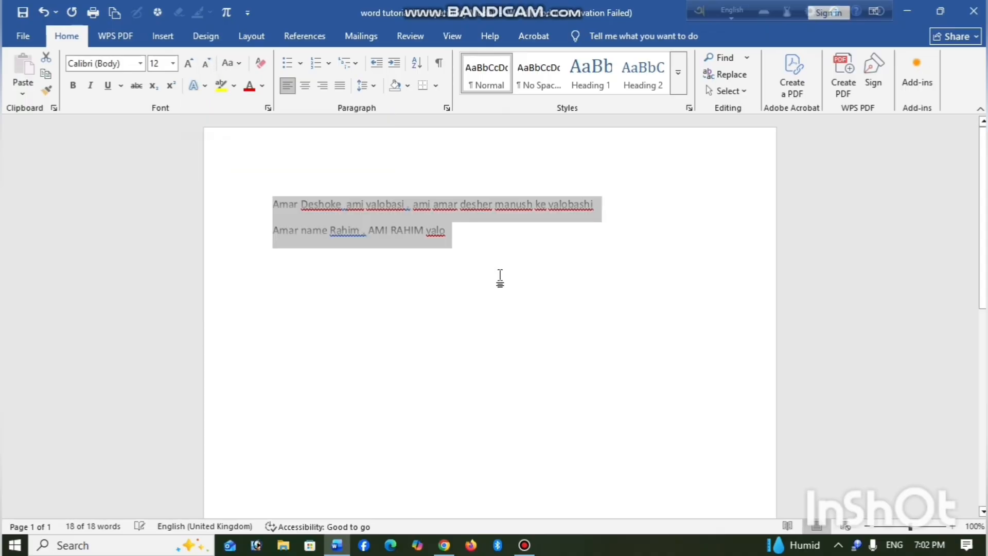
pyautogui.moveTo(267, 195); pyautogui.dragTo(442, 236)
pyautogui.click(205, 85)
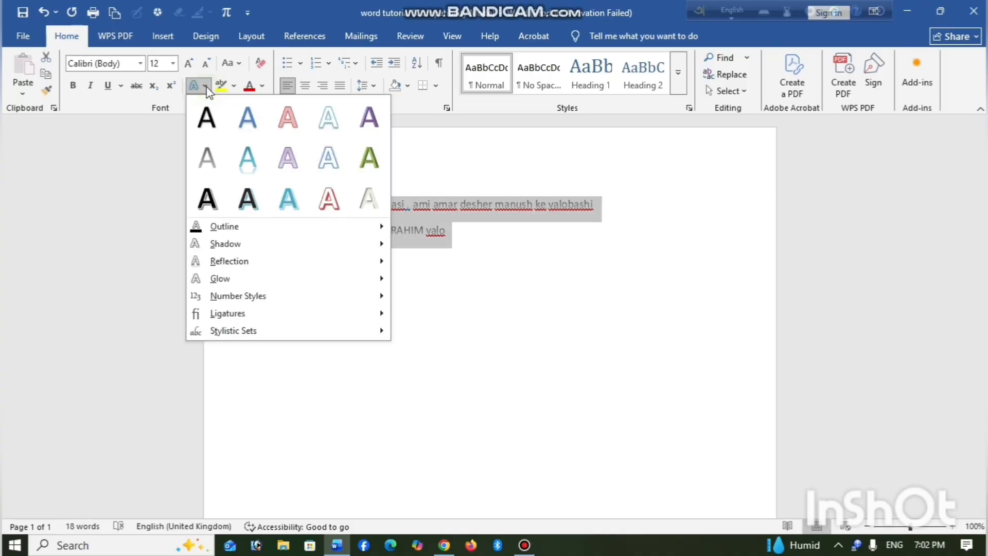
pyautogui.click(309, 198)
pyautogui.click(474, 264)
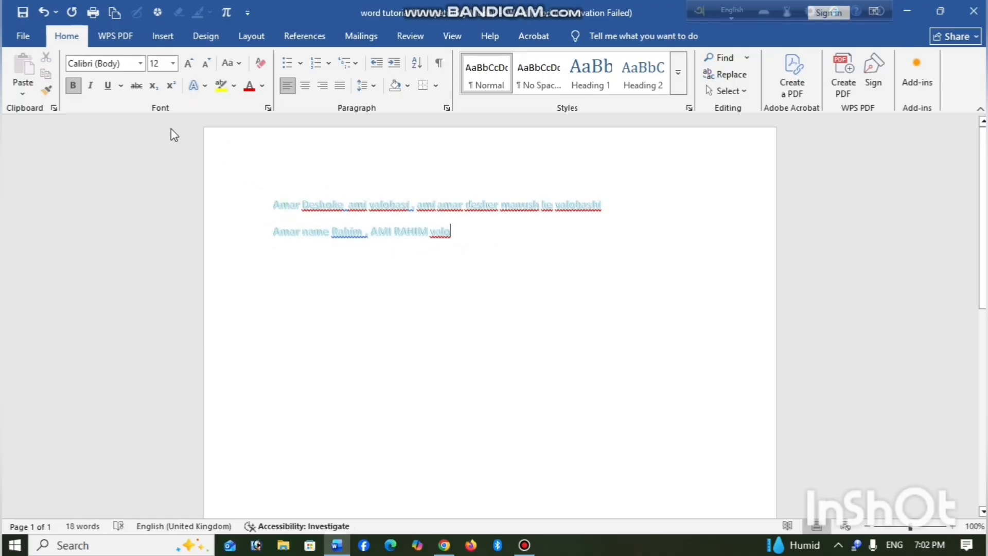
# Replace the text effect on both lines with the plain black fill text effect.
pyautogui.click(205, 86)
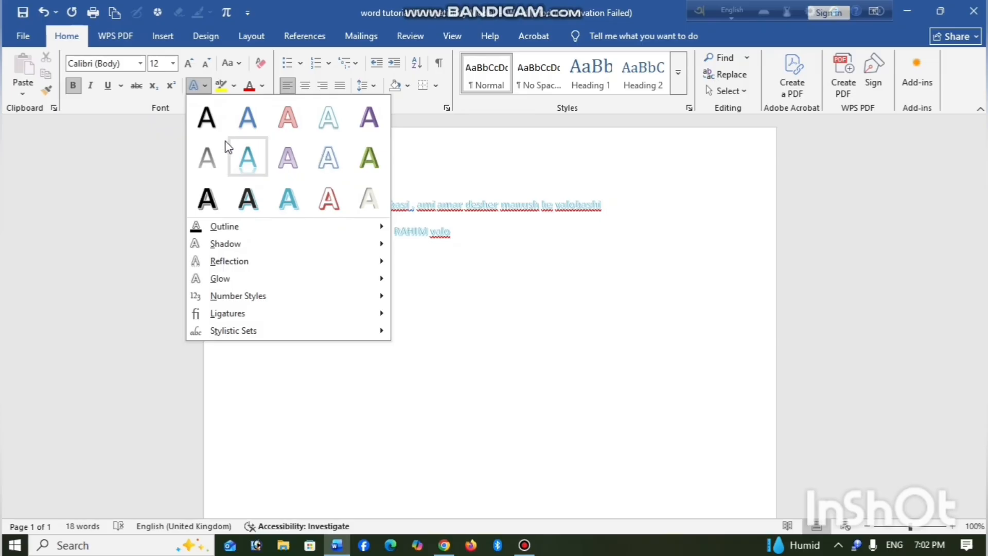
pyautogui.click(482, 253)
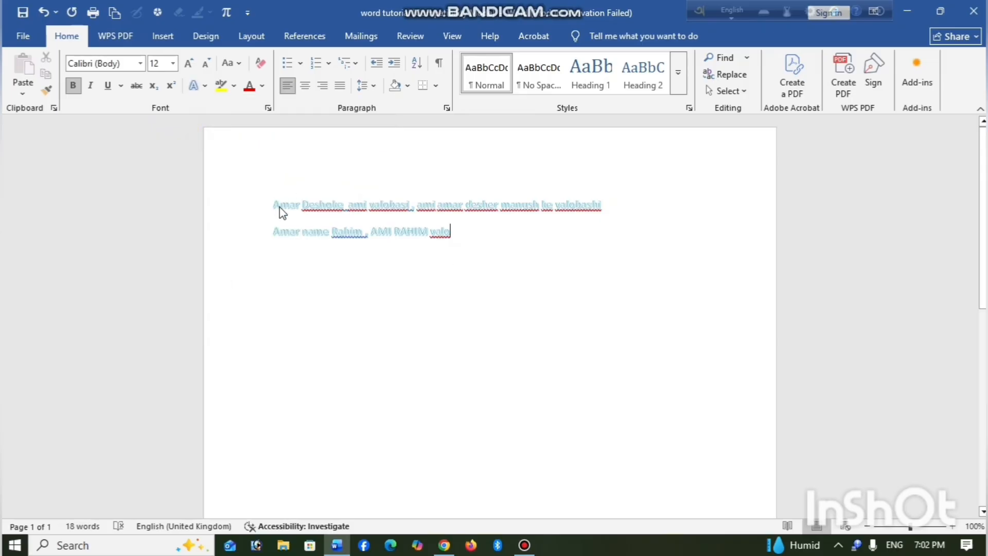
pyautogui.moveTo(275, 202); pyautogui.dragTo(451, 234)
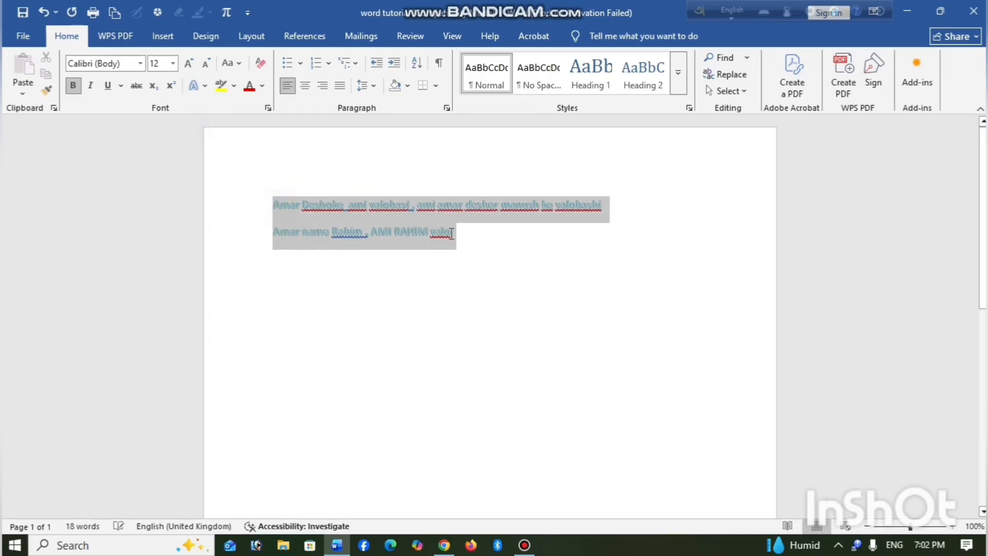
pyautogui.click(204, 91)
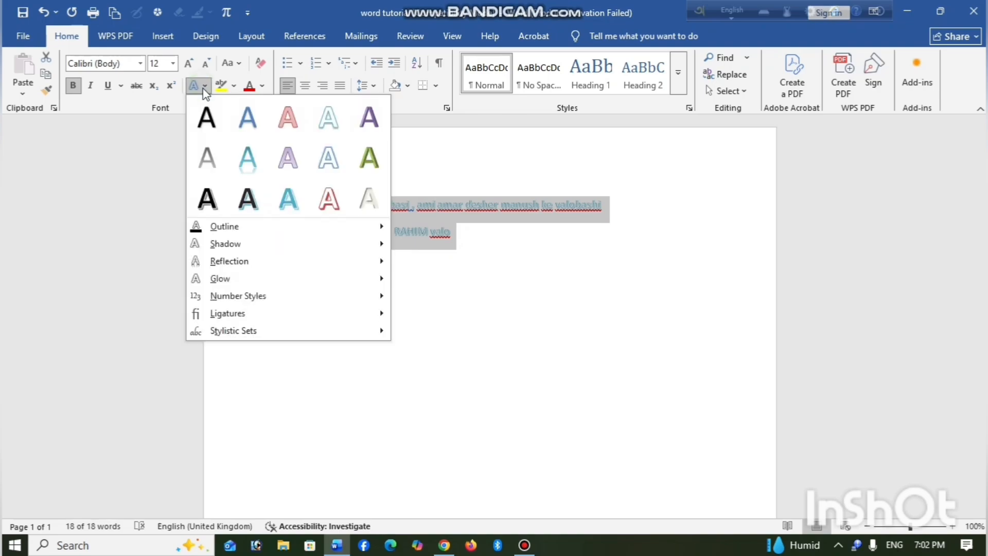
pyautogui.click(207, 124)
pyautogui.click(478, 283)
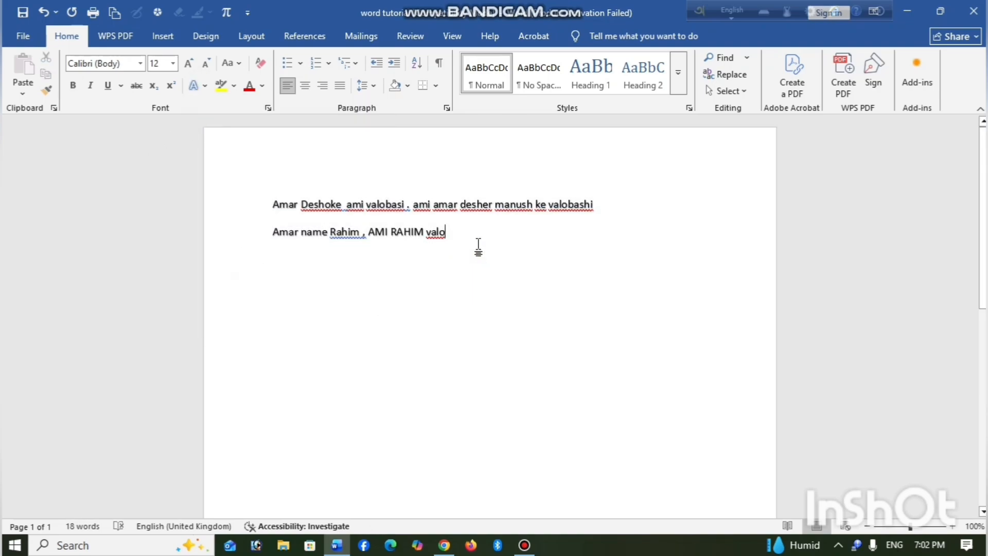
# Change the case of both lines to lowercase, followed by Sentence case.
pyautogui.moveTo(268, 204); pyautogui.dragTo(468, 246)
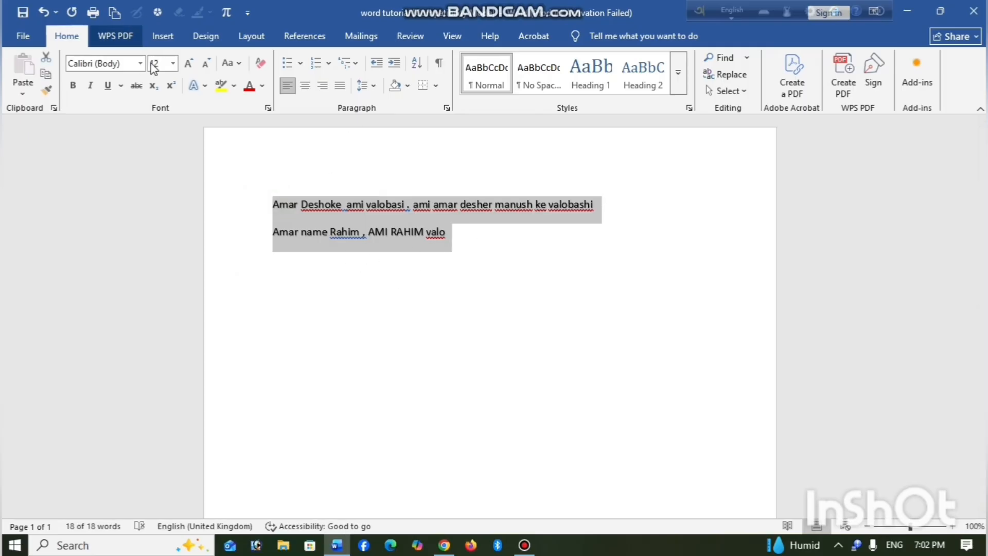
pyautogui.click(239, 66)
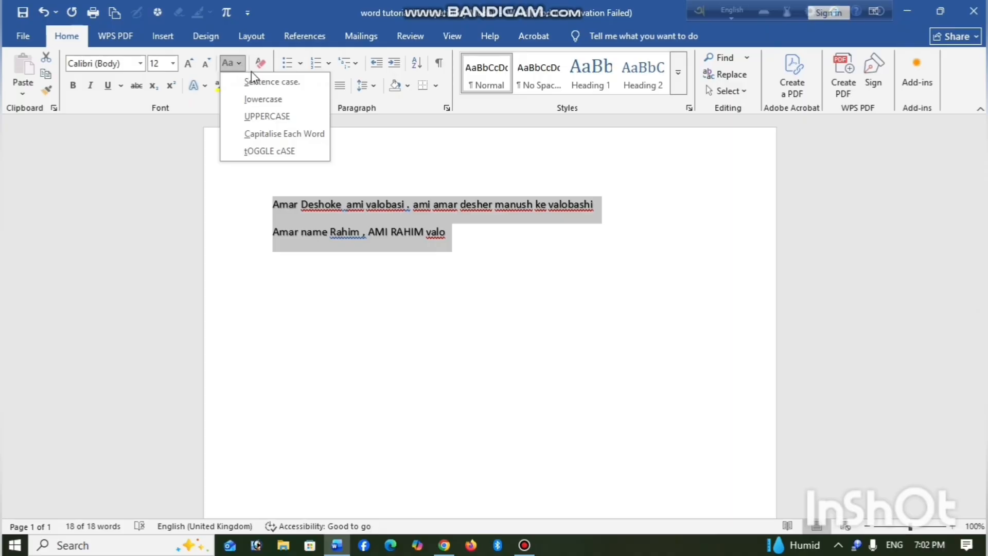
pyautogui.click(264, 100)
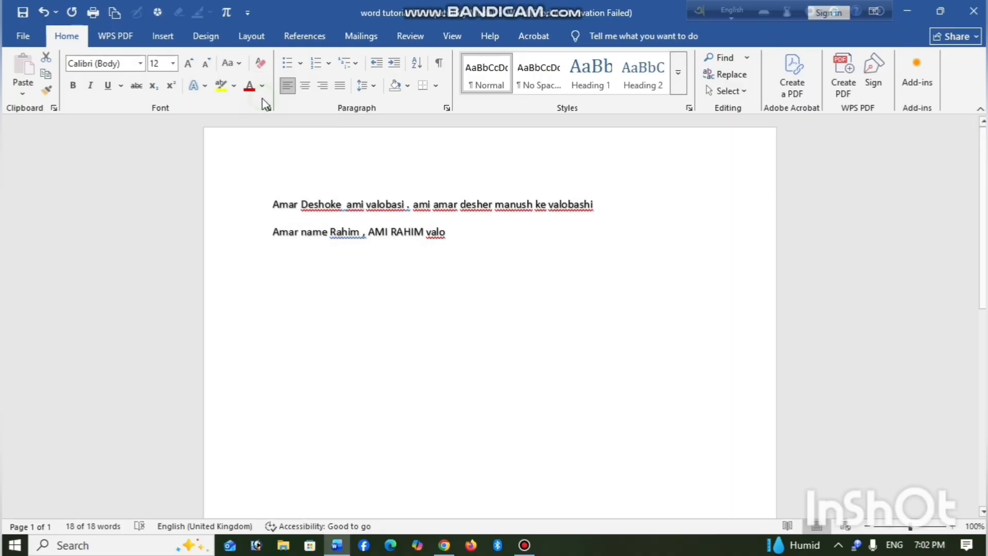
pyautogui.click(240, 64)
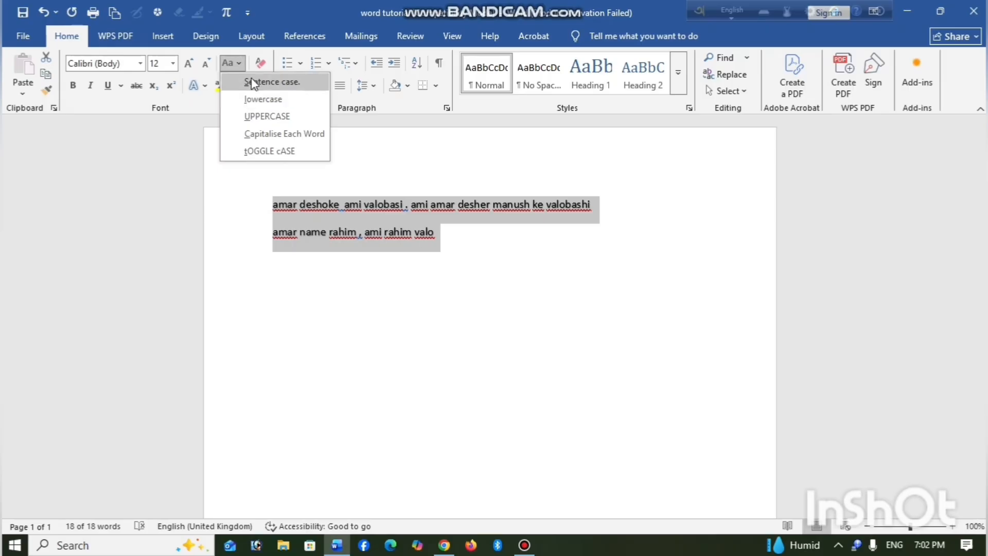
pyautogui.click(252, 82)
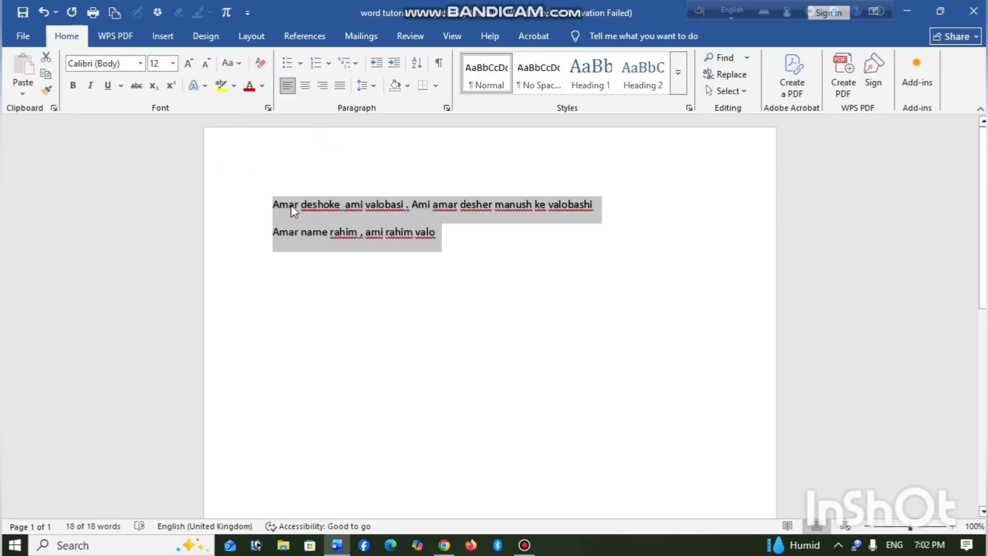
# Try UPPERCASE on both selected lines, followed by Capitalise Each Word.
pyautogui.click(242, 64)
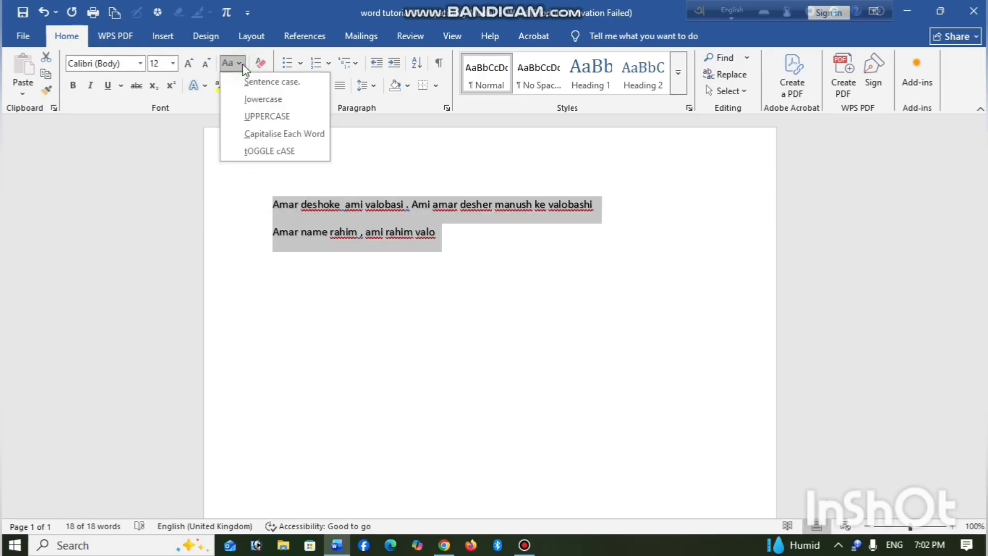
pyautogui.click(259, 119)
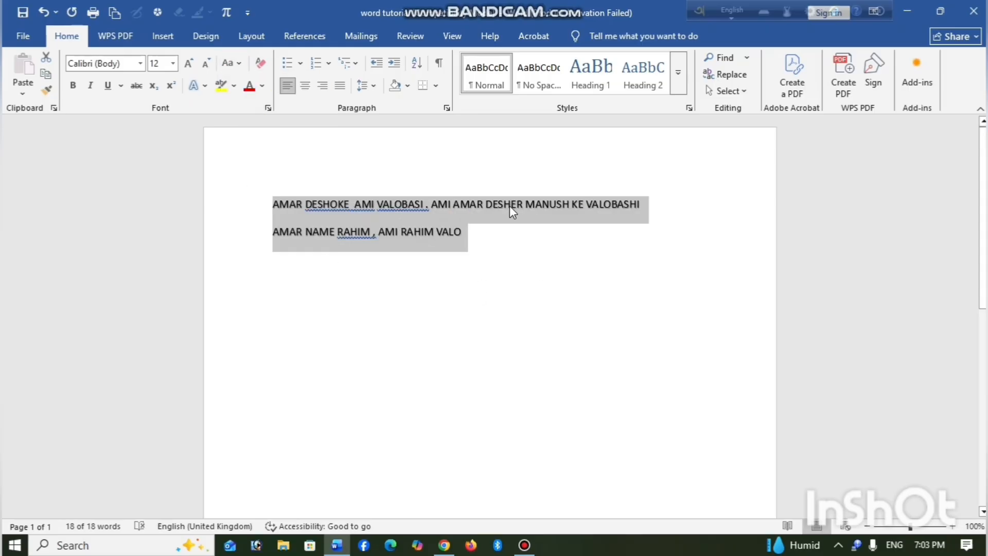
pyautogui.click(245, 65)
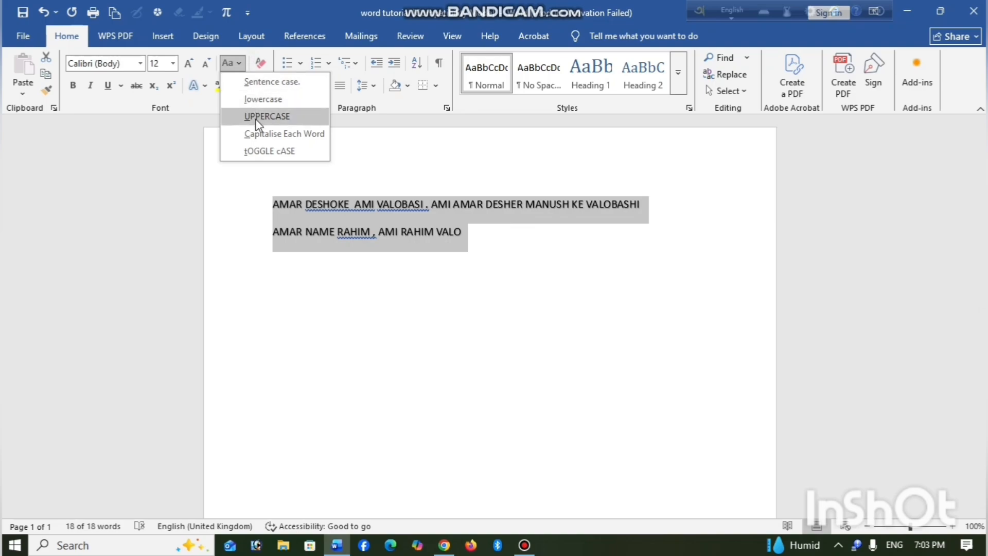
pyautogui.click(261, 134)
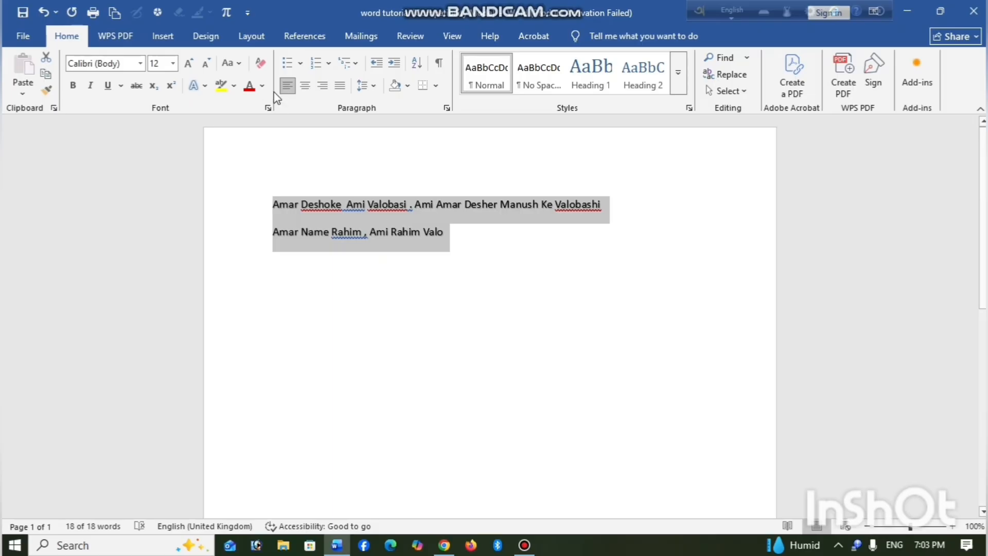
# Try tOGGLE cASE on both selected lines and change them back to Sentence case.
pyautogui.click(238, 65)
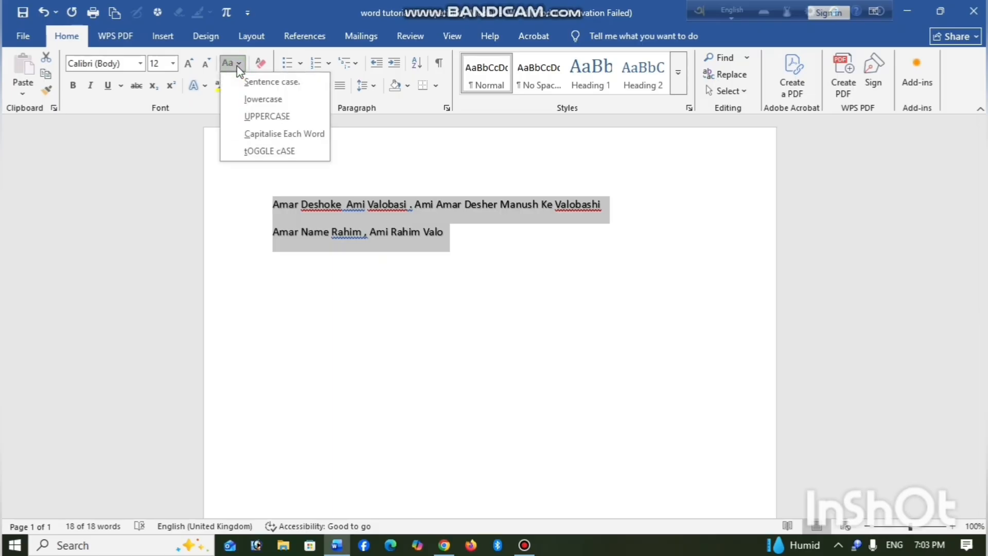
pyautogui.click(268, 151)
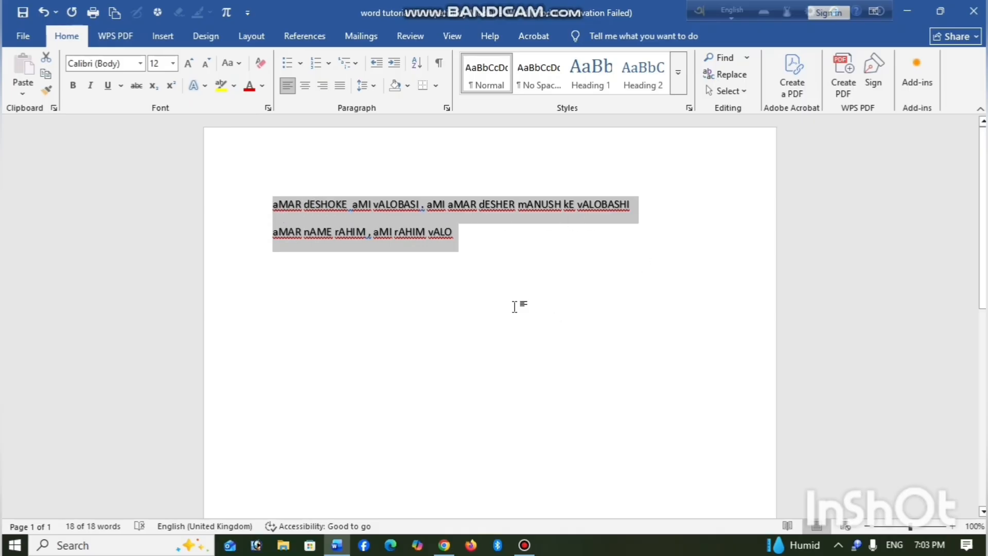
pyautogui.click(240, 66)
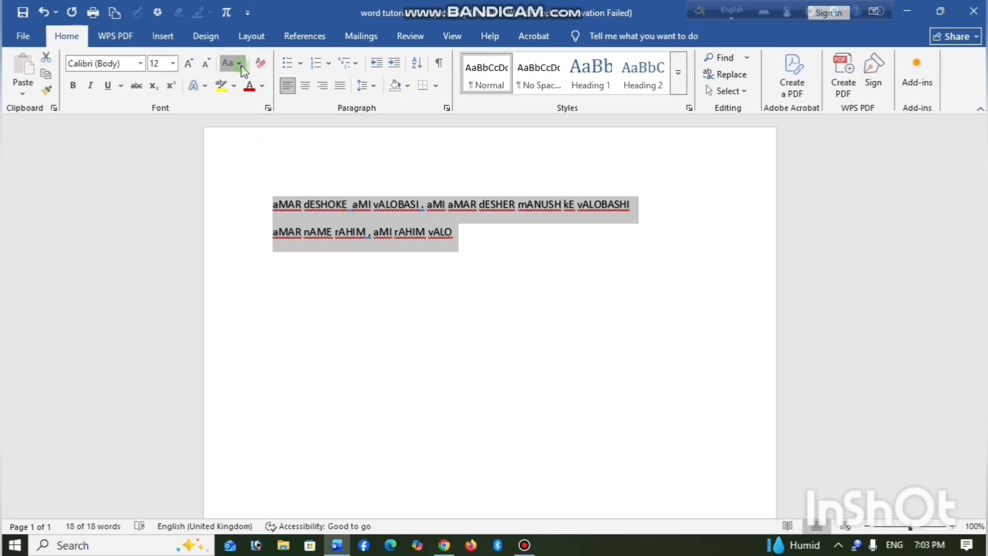
pyautogui.click(258, 81)
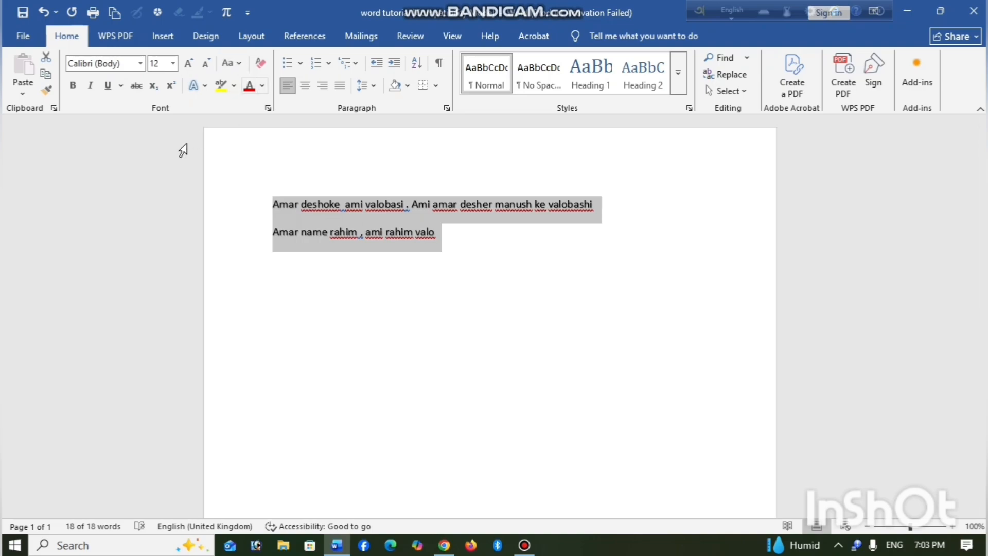
# Set the font colour of both lines to the standard red.
pyautogui.click(263, 86)
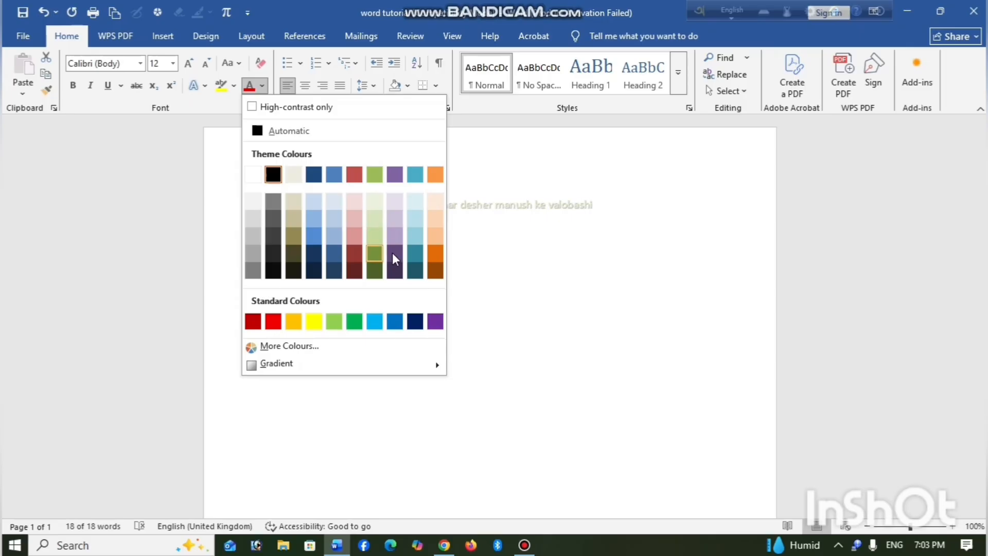
pyautogui.click(272, 321)
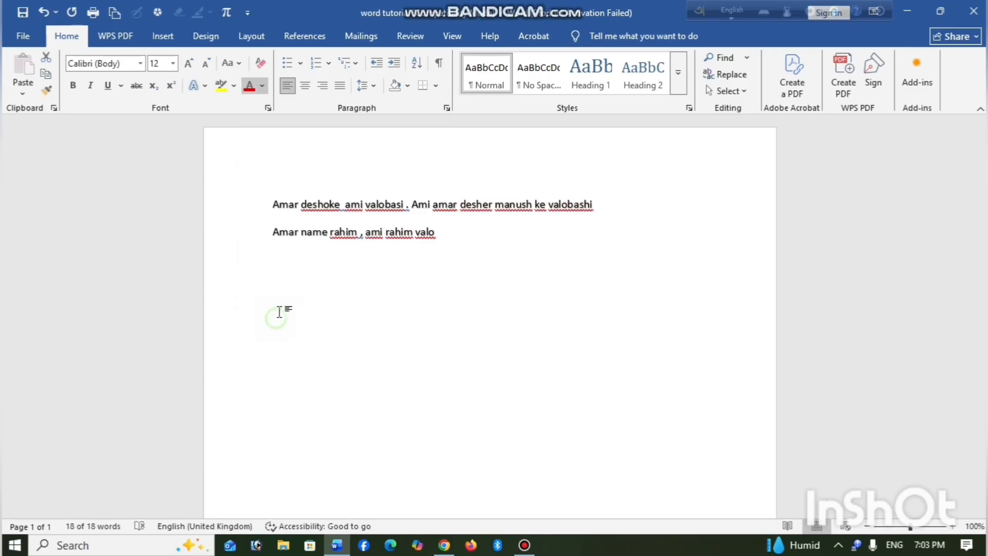
pyautogui.click(265, 293)
# Select both lines of text and highlight them in yellow.
pyautogui.moveTo(257, 209); pyautogui.dragTo(386, 242)
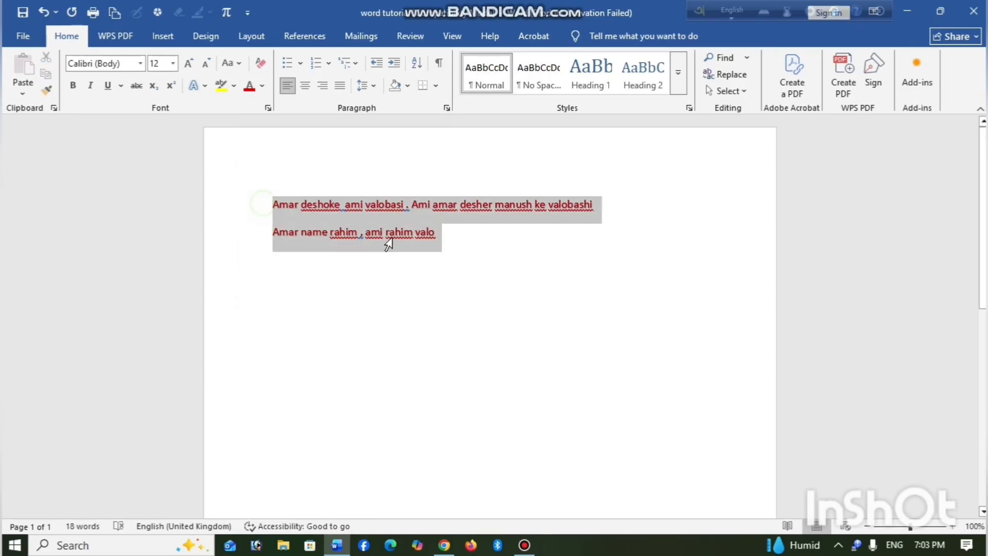
pyautogui.click(235, 86)
pyautogui.click(225, 131)
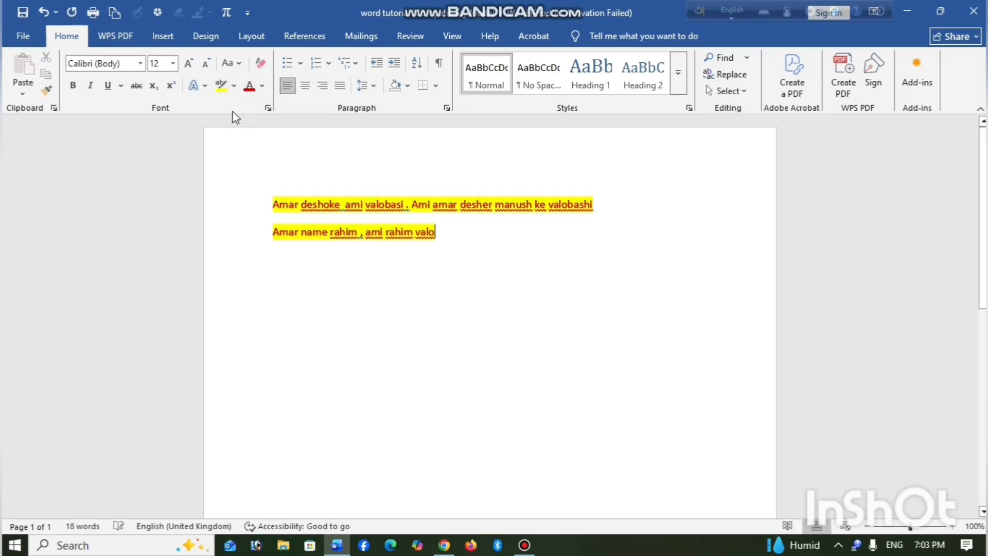
# Change the highlighting of both lines of text to dark yellow.
pyautogui.click(234, 85)
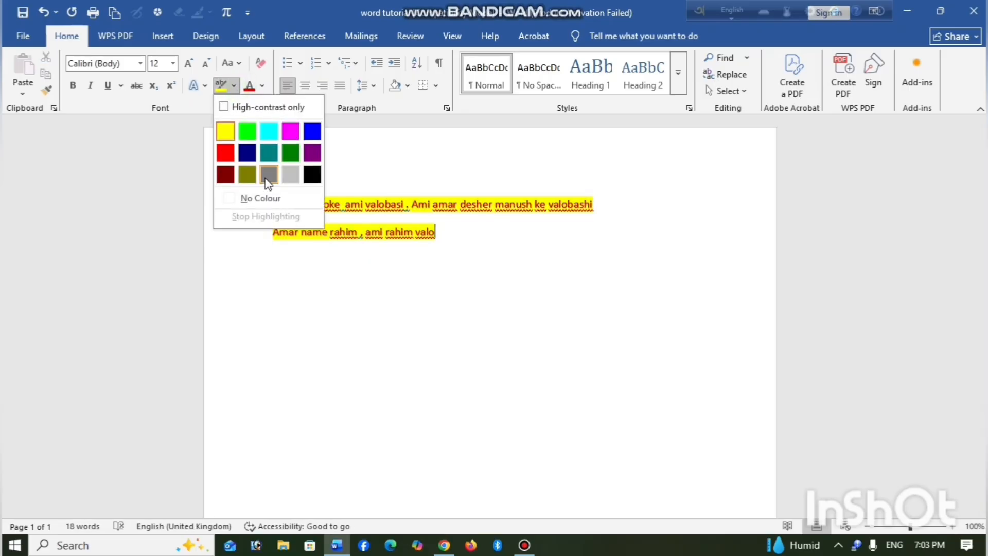
pyautogui.click(248, 175)
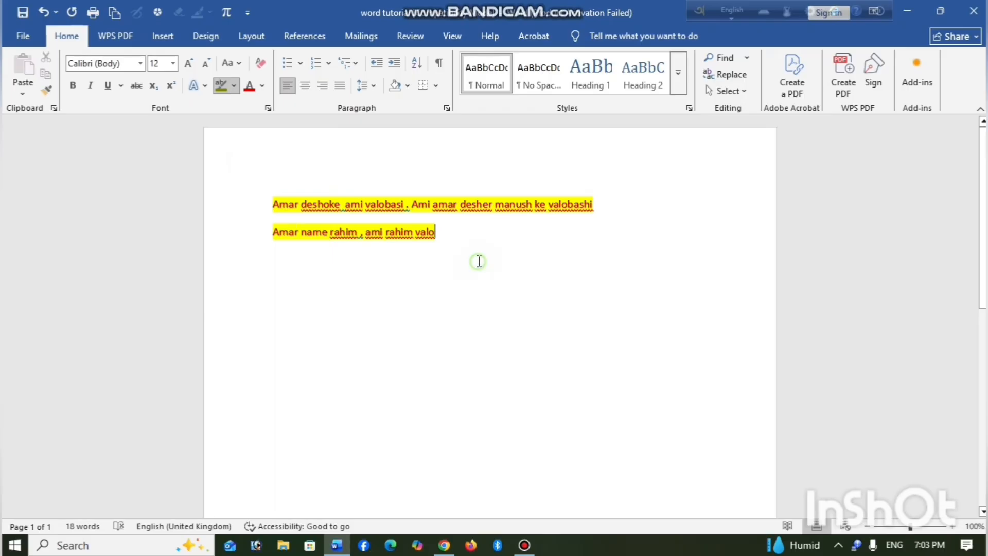
pyautogui.moveTo(263, 184)
pyautogui.mouseDown()
pyautogui.moveTo(370, 261)
pyautogui.moveTo(465, 256)
pyautogui.mouseUp()
pyautogui.click(278, 237)
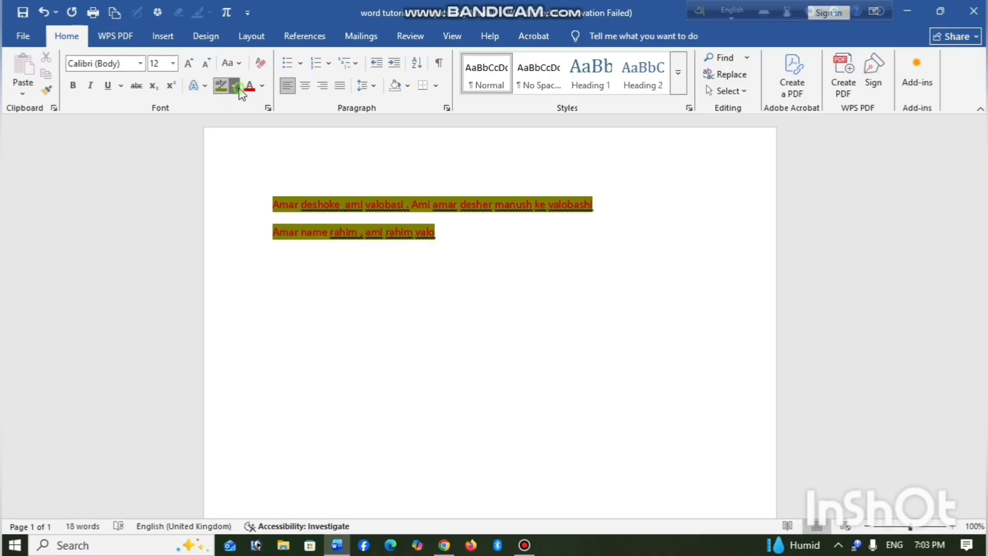
# Remove the highlighting from both lines of text by applying No Colour.
pyautogui.click(234, 85)
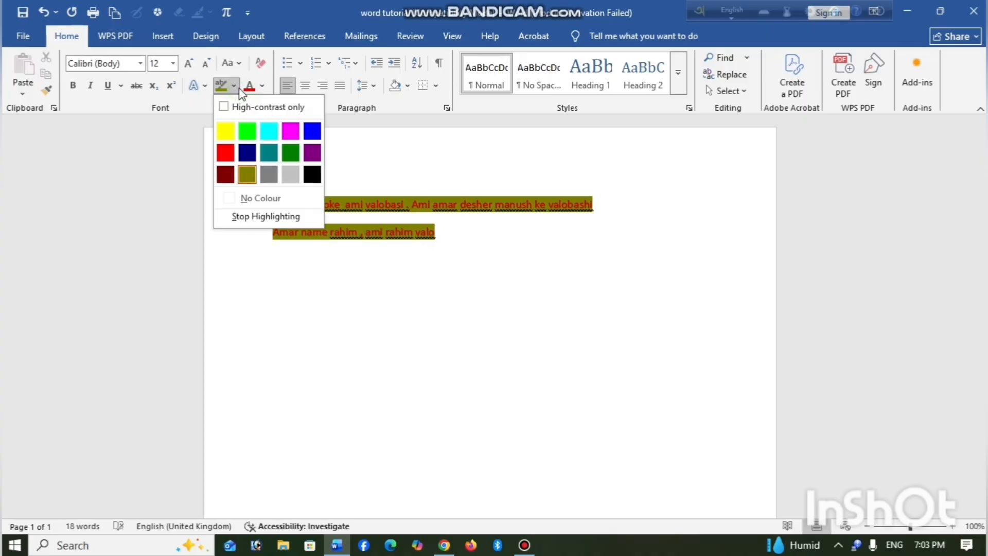
pyautogui.click(252, 197)
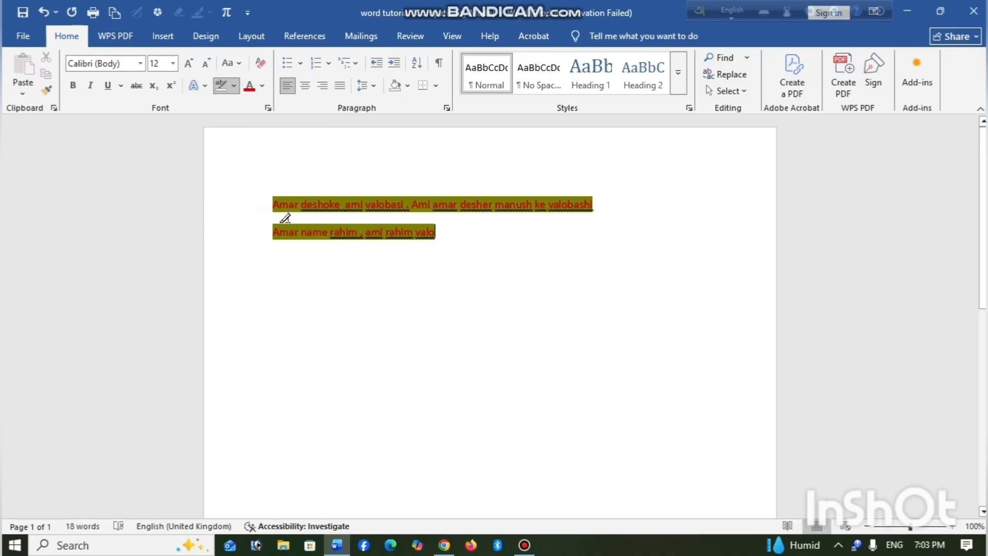
pyautogui.doubleClick(280, 205)
pyautogui.moveTo(270, 198); pyautogui.dragTo(437, 251)
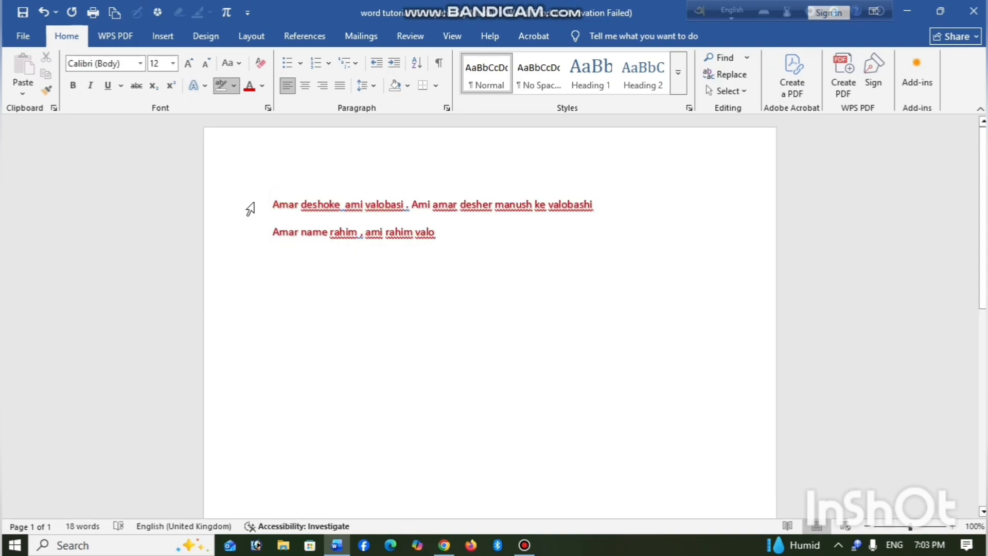
# Try to set the font colour of both lines to the black theme colour.
pyautogui.moveTo(276, 203)
pyautogui.mouseDown()
pyautogui.moveTo(335, 238)
pyautogui.moveTo(481, 265)
pyautogui.mouseUp()
pyautogui.click(262, 86)
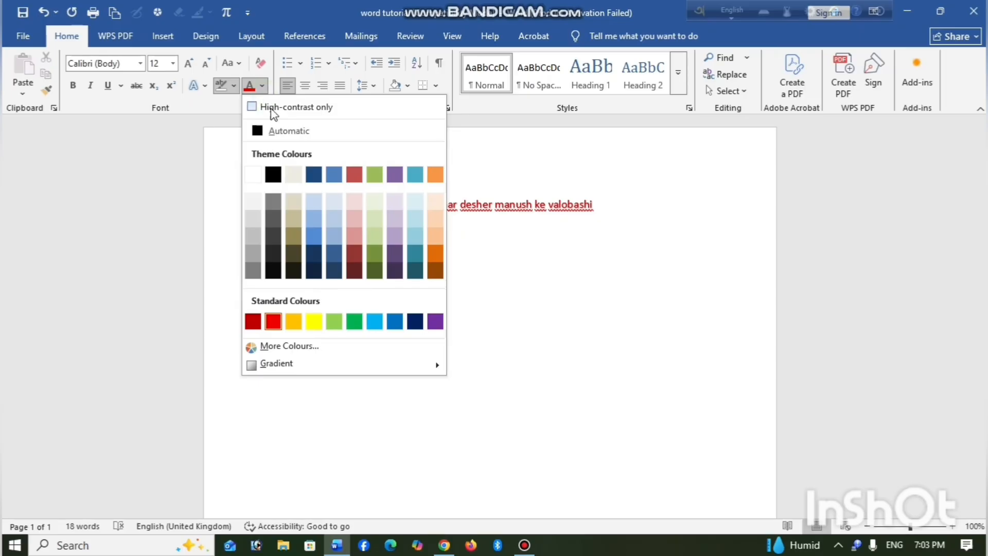
pyautogui.click(272, 175)
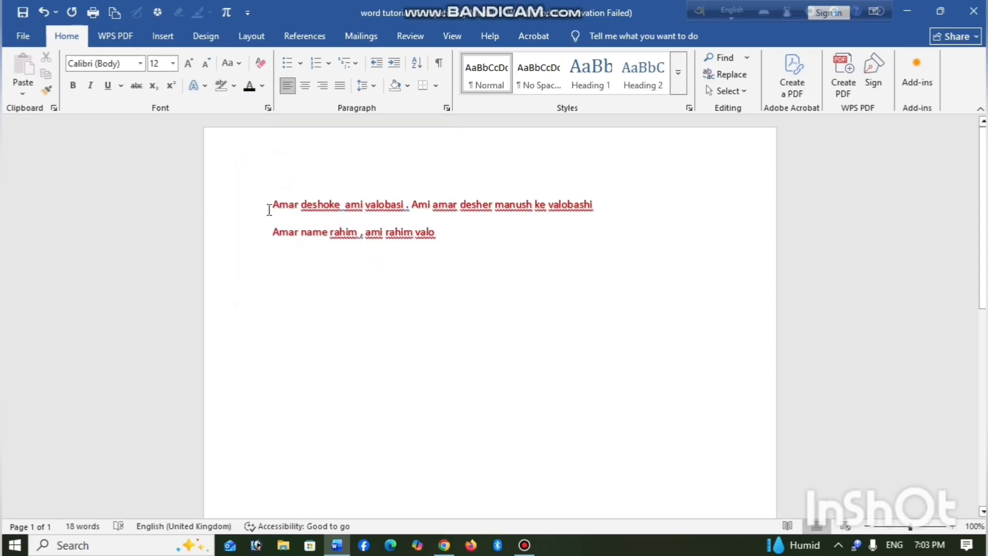
# Select both lines of text and set their font colour to Automatic.
pyautogui.moveTo(268, 210); pyautogui.dragTo(452, 258)
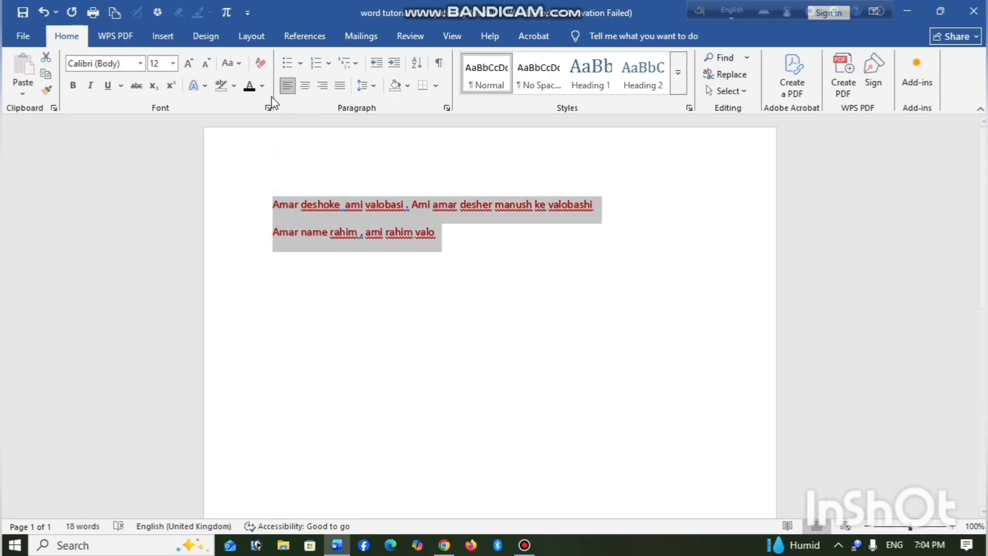
pyautogui.click(262, 85)
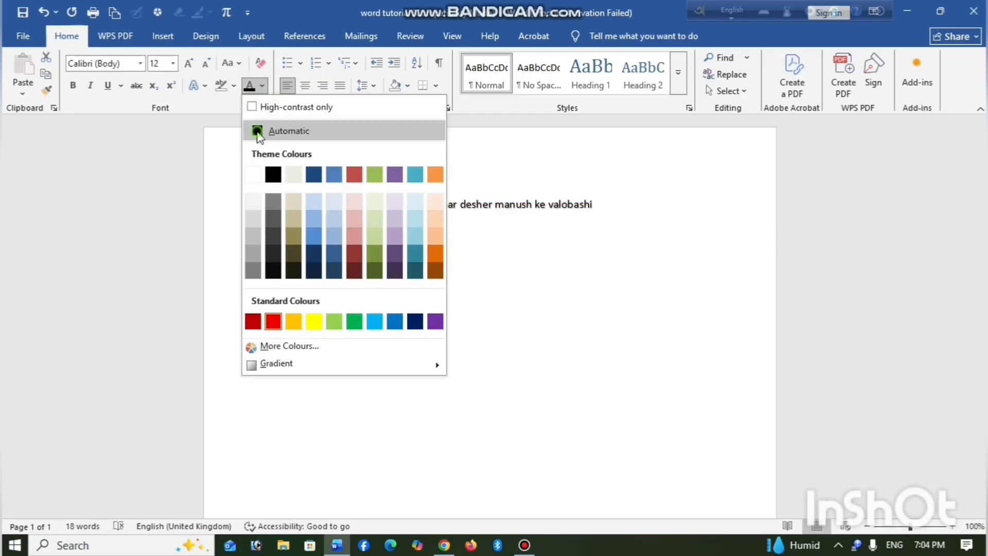
pyautogui.click(257, 132)
pyautogui.click(491, 244)
# Set the font colour of both lines to the second-lightest purple theme shade.
pyautogui.click(270, 196)
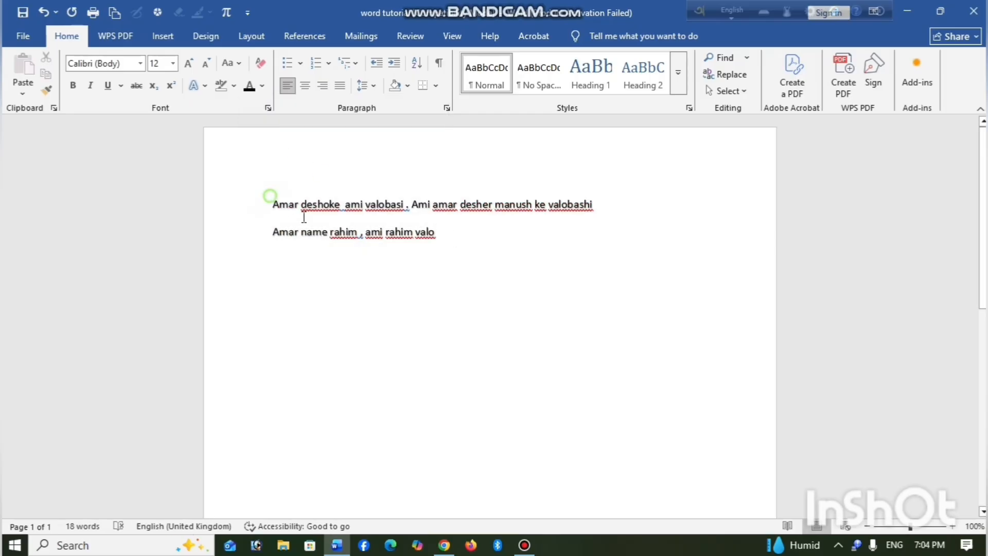
pyautogui.keyDown('shift'); pyautogui.click(472, 236); pyautogui.keyUp('shift')
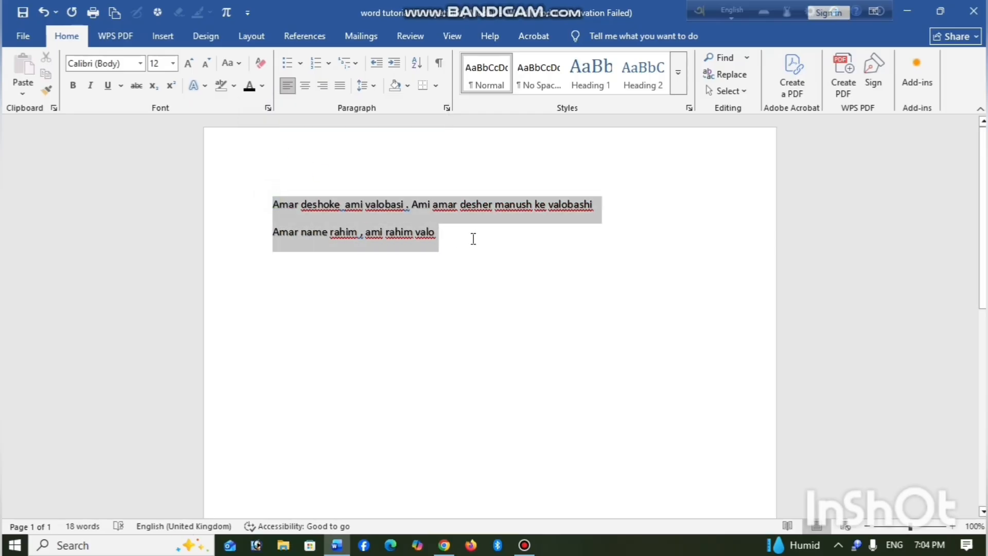
pyautogui.click(264, 86)
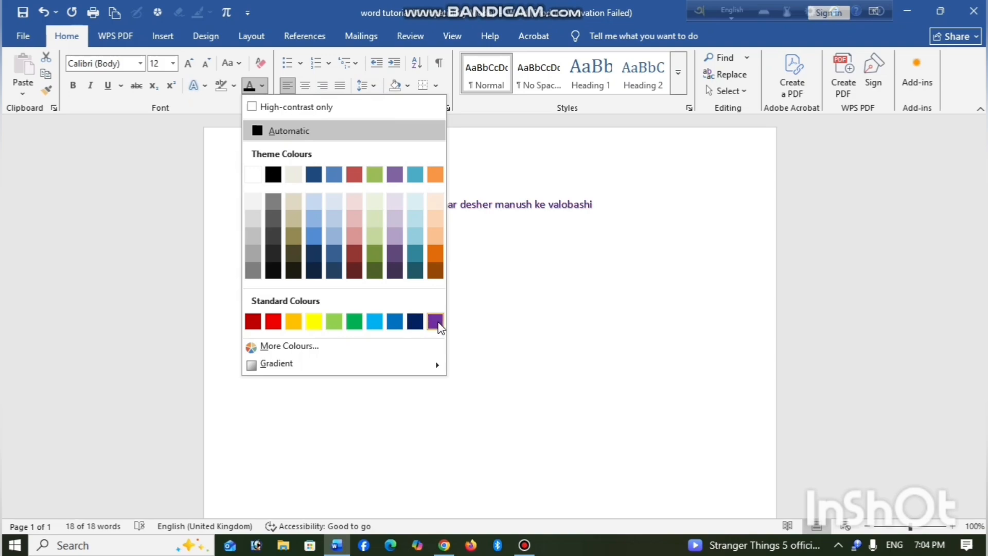
pyautogui.click(393, 220)
pyautogui.click(672, 275)
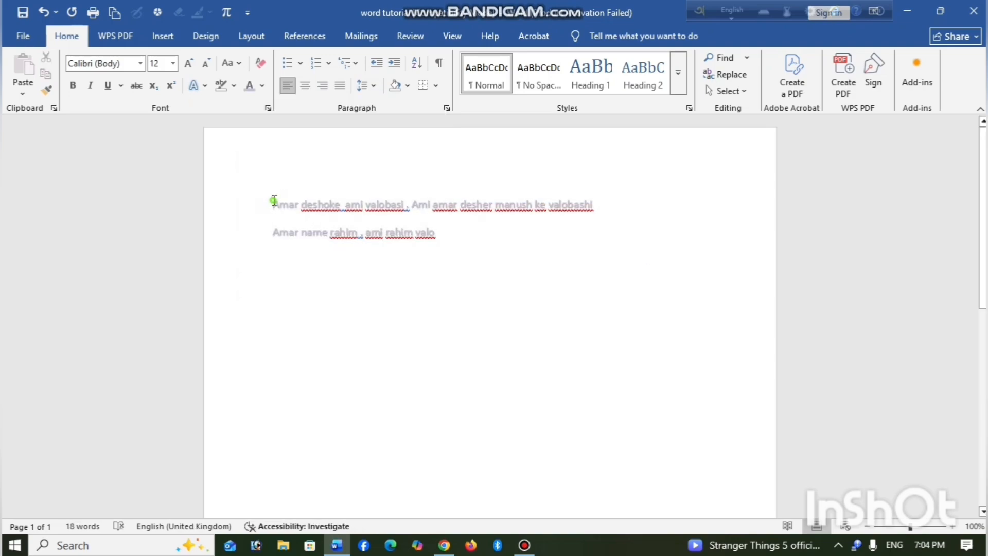
# Return the font colour of both lines to Automatic and save the document.
pyautogui.moveTo(272, 203); pyautogui.dragTo(510, 251)
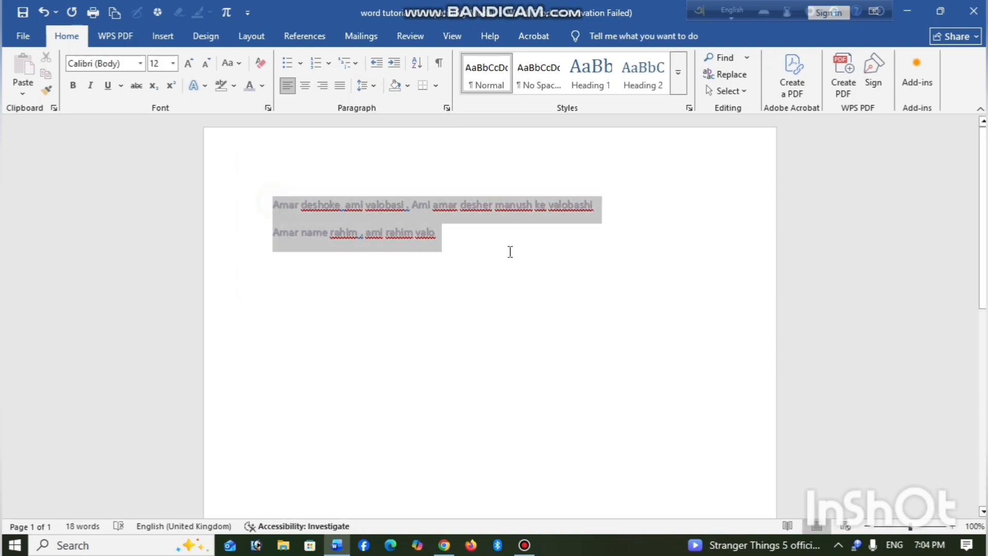
pyautogui.click(263, 86)
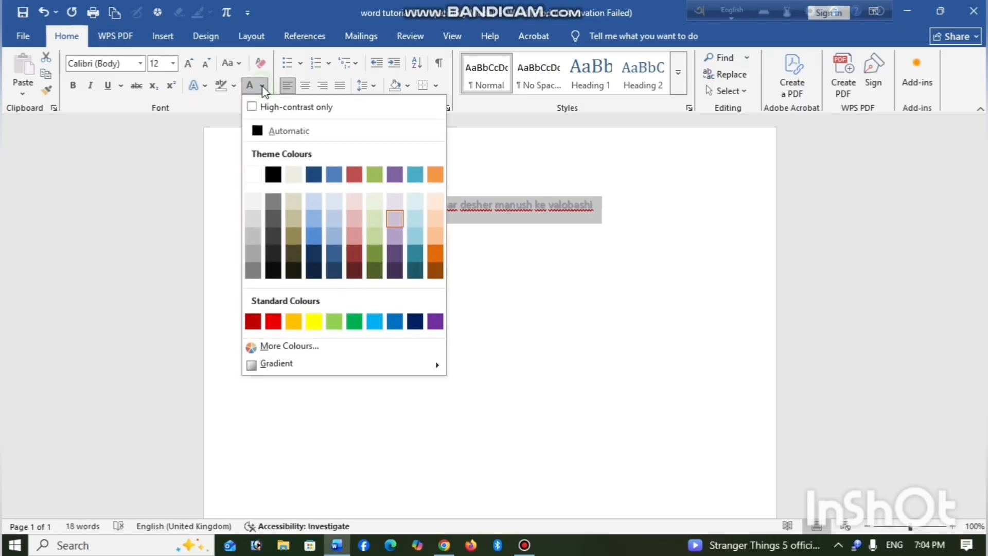
pyautogui.click(261, 132)
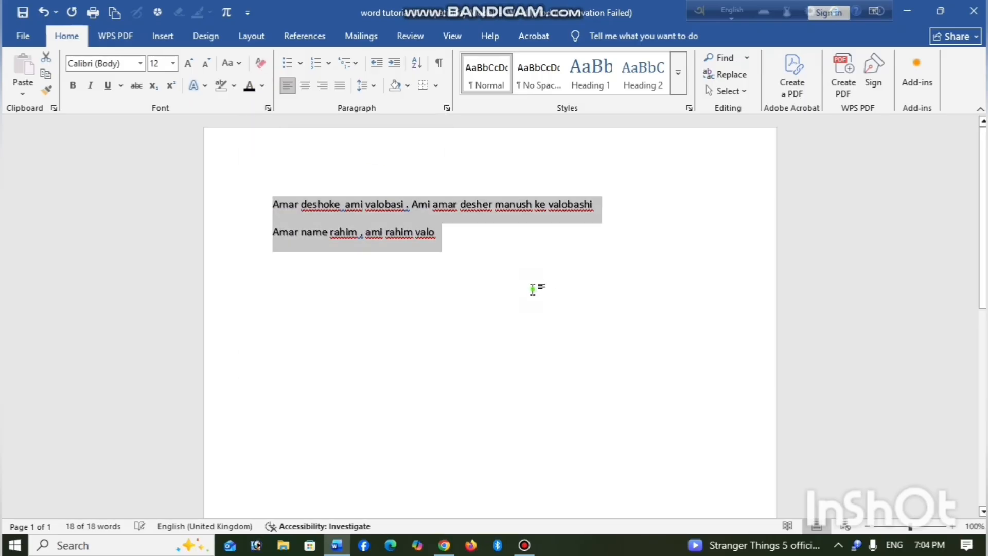
pyautogui.click(478, 242)
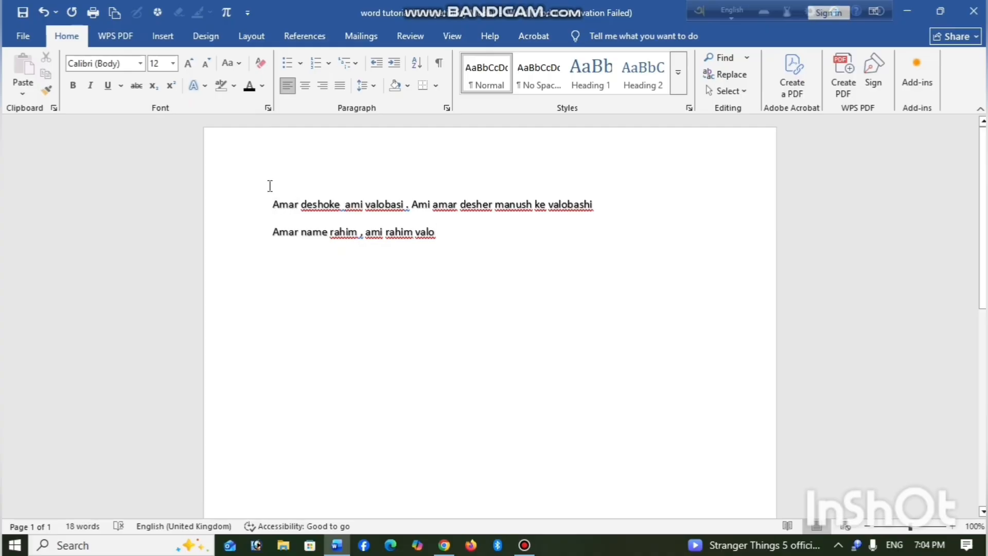
pyautogui.click(23, 12)
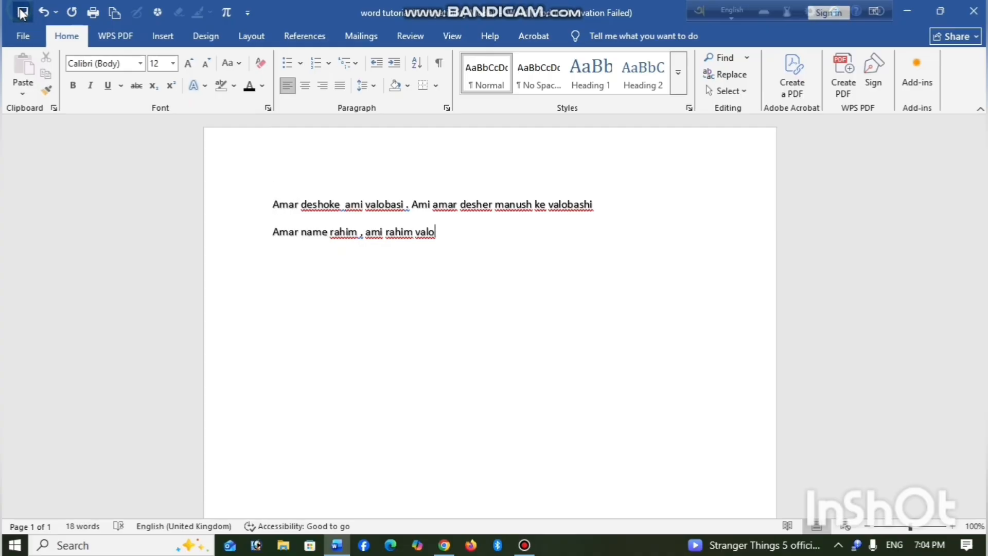